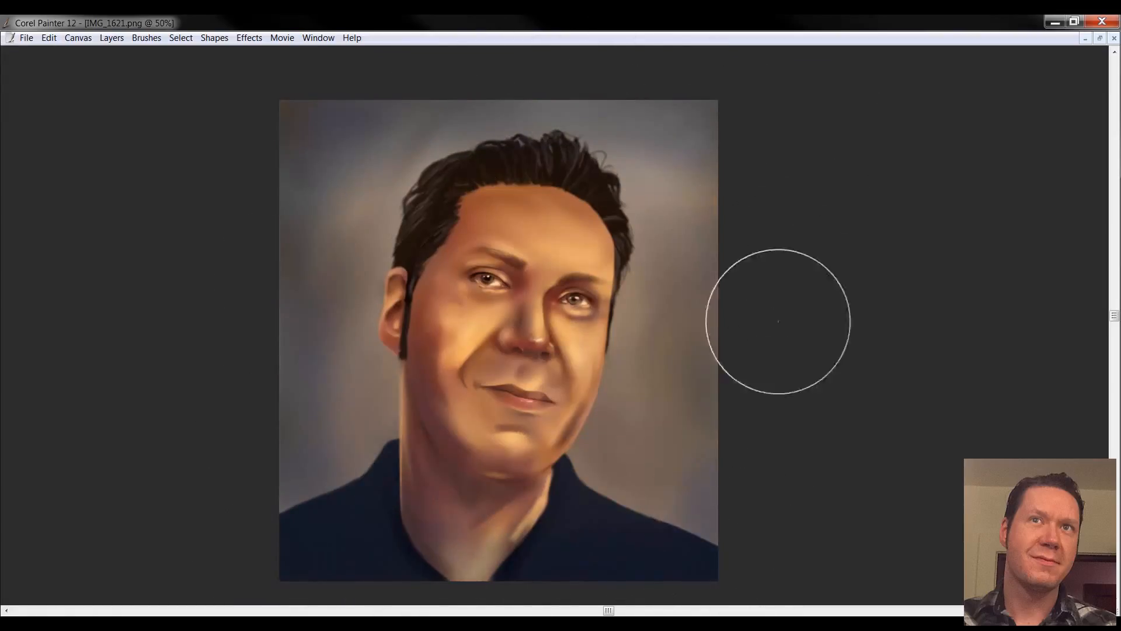
# Airbrush soft shading over the side of the face, the forehead and the area around the shadowed eye
pyautogui.moveTo(428, 256); pyautogui.dragTo(428, 397)
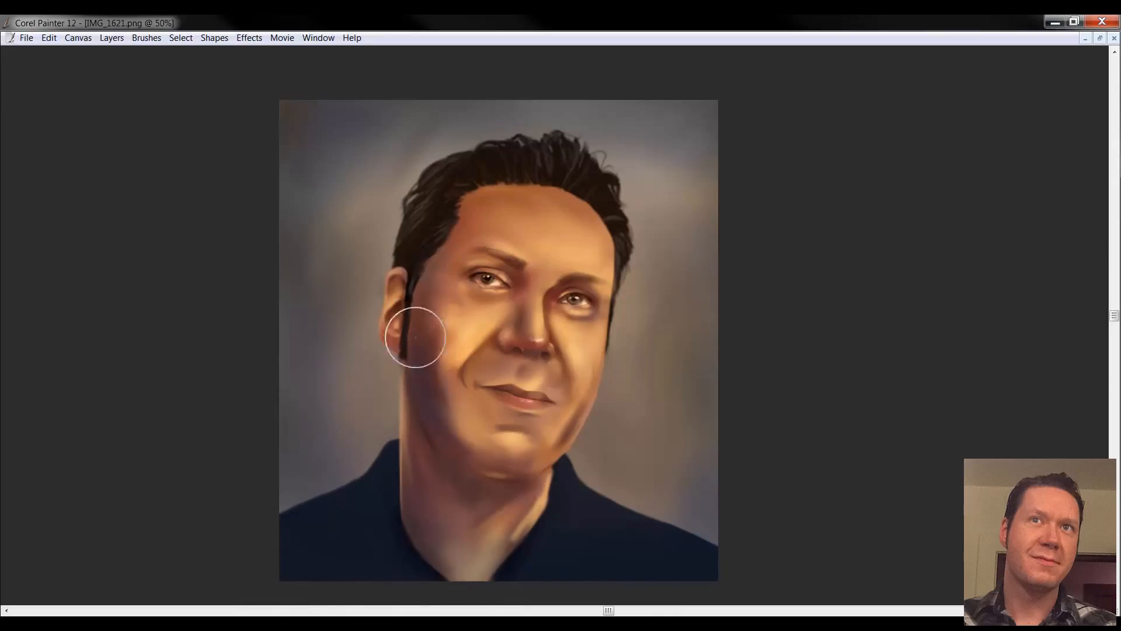
pyautogui.moveTo(438, 237); pyautogui.dragTo(547, 203)
pyautogui.moveTo(490, 267); pyautogui.dragTo(463, 266)
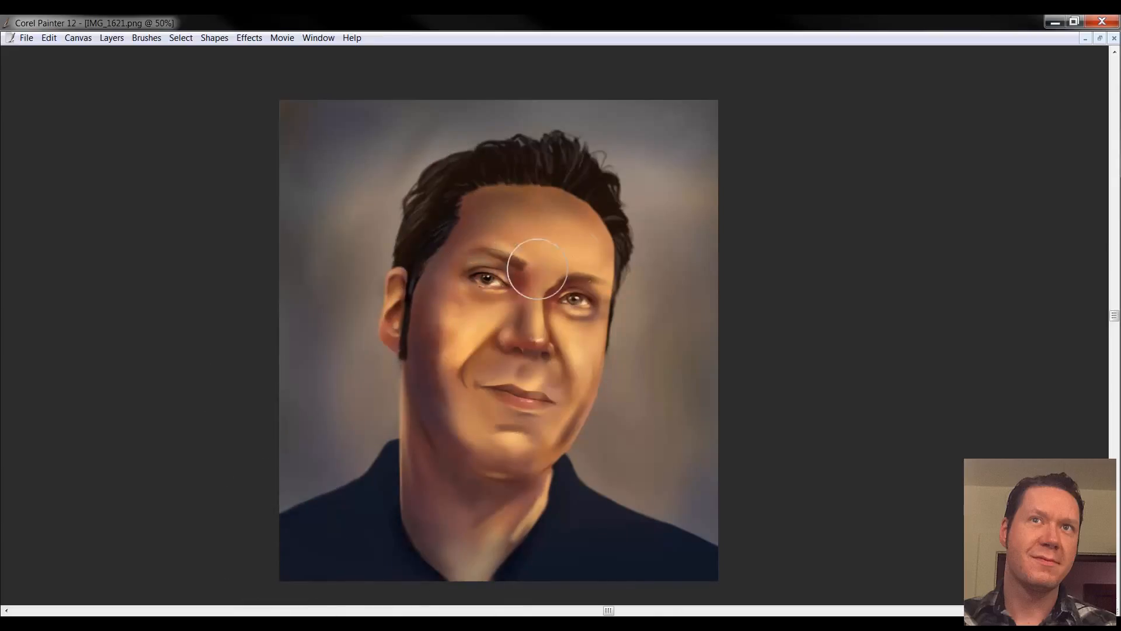
# With a smaller airbrush, deepen the shadows around the brow, nose, mouth corner, under the chin and inside the ear
pyautogui.press('[')
pyautogui.moveTo(565, 279)
pyautogui.mouseDown()
pyautogui.moveTo(549, 303)
pyautogui.moveTo(577, 280)
pyautogui.moveTo(547, 322)
pyautogui.moveTo(506, 332)
pyautogui.moveTo(524, 282)
pyautogui.moveTo(520, 312)
pyautogui.moveTo(497, 330)
pyautogui.moveTo(526, 353)
pyautogui.moveTo(487, 357)
pyautogui.moveTo(466, 374)
pyautogui.moveTo(477, 399)
pyautogui.moveTo(521, 401)
pyautogui.moveTo(489, 387)
pyautogui.moveTo(503, 405)
pyautogui.mouseUp()
pyautogui.moveTo(453, 455); pyautogui.dragTo(485, 461)
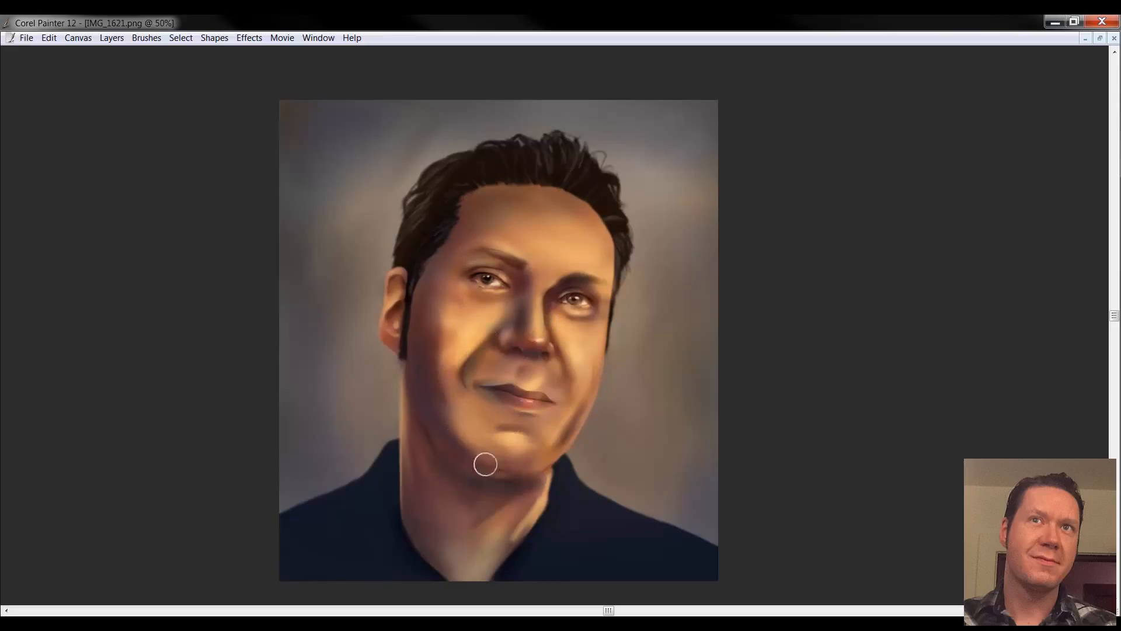
pyautogui.moveTo(400, 310)
pyautogui.mouseDown()
pyautogui.moveTo(397, 279)
pyautogui.moveTo(390, 344)
pyautogui.mouseUp()
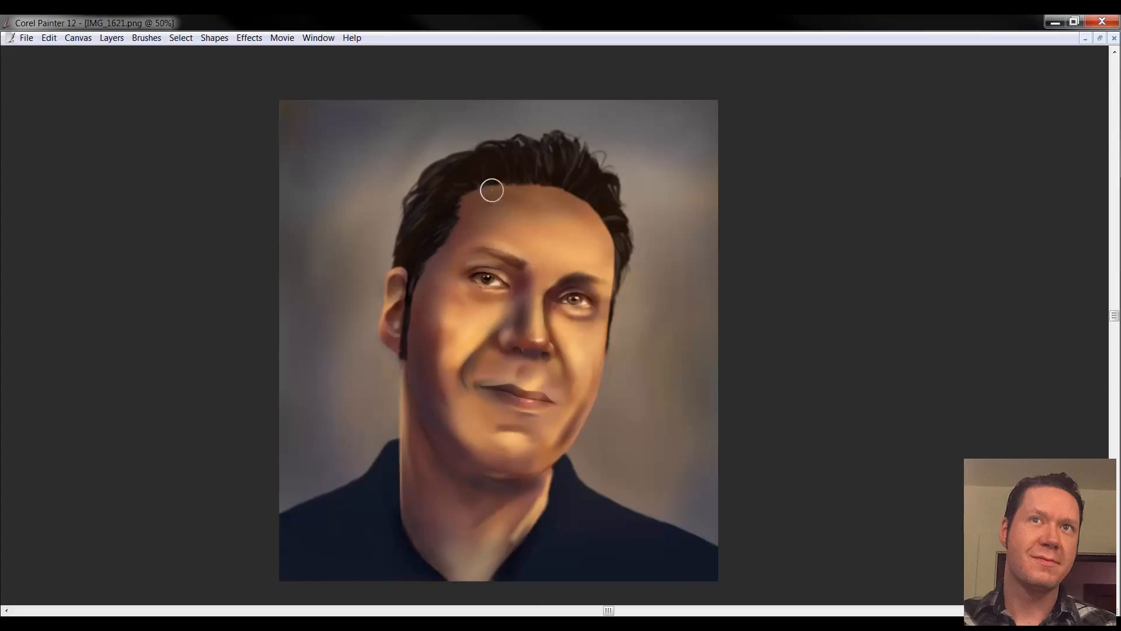
# Airbrush pinkish-purple tints around the eye socket, the bridge of the nose and down the shaded cheek and jaw
pyautogui.moveTo(562, 276); pyautogui.dragTo(568, 316)
pyautogui.moveTo(536, 280); pyautogui.dragTo(536, 330)
pyautogui.moveTo(468, 298)
pyautogui.mouseDown()
pyautogui.moveTo(435, 378)
pyautogui.moveTo(462, 447)
pyautogui.mouseUp()
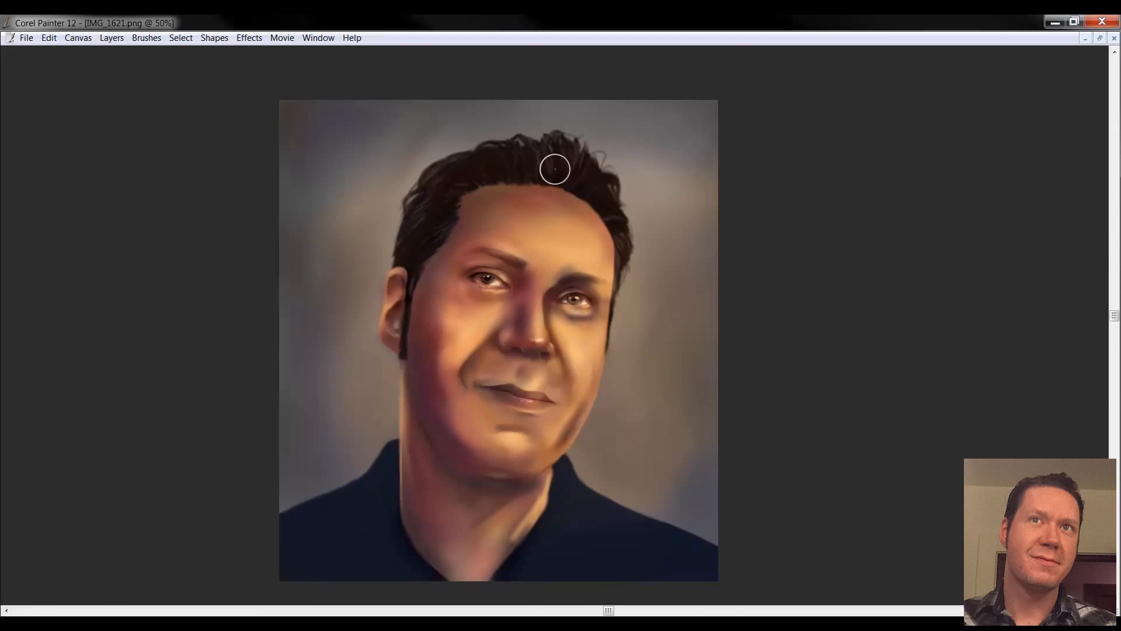
# Reduce the Multiply shading layer's opacity to 54% and drop all layers onto the canvas
pyautogui.press('Tab')
pyautogui.moveTo(924, 97); pyautogui.dragTo(893, 97)
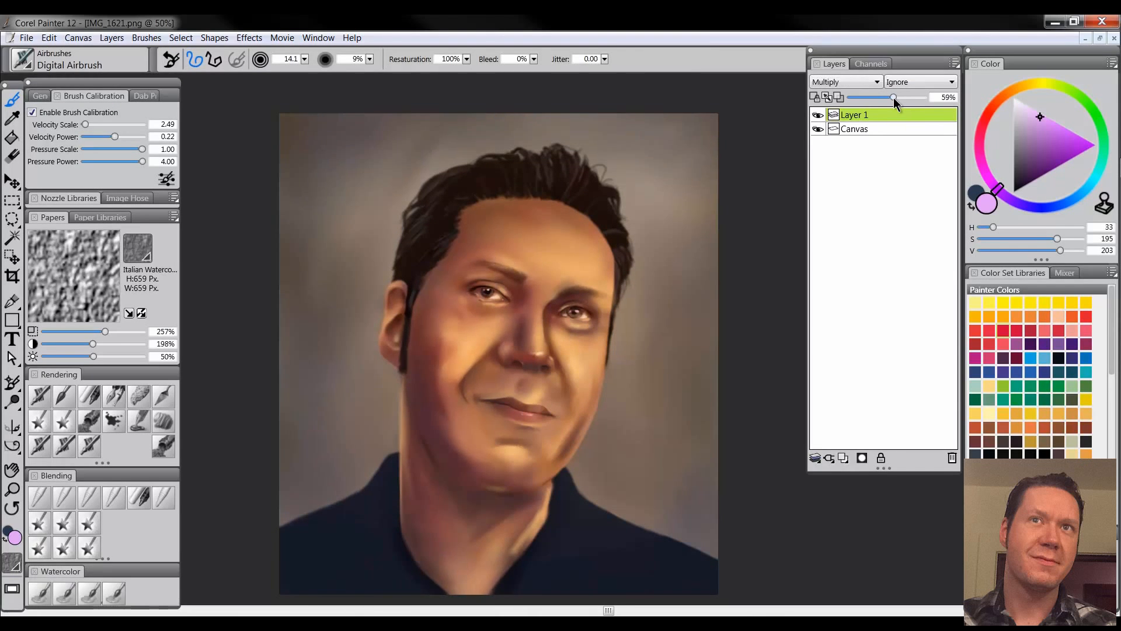
pyautogui.click(115, 39)
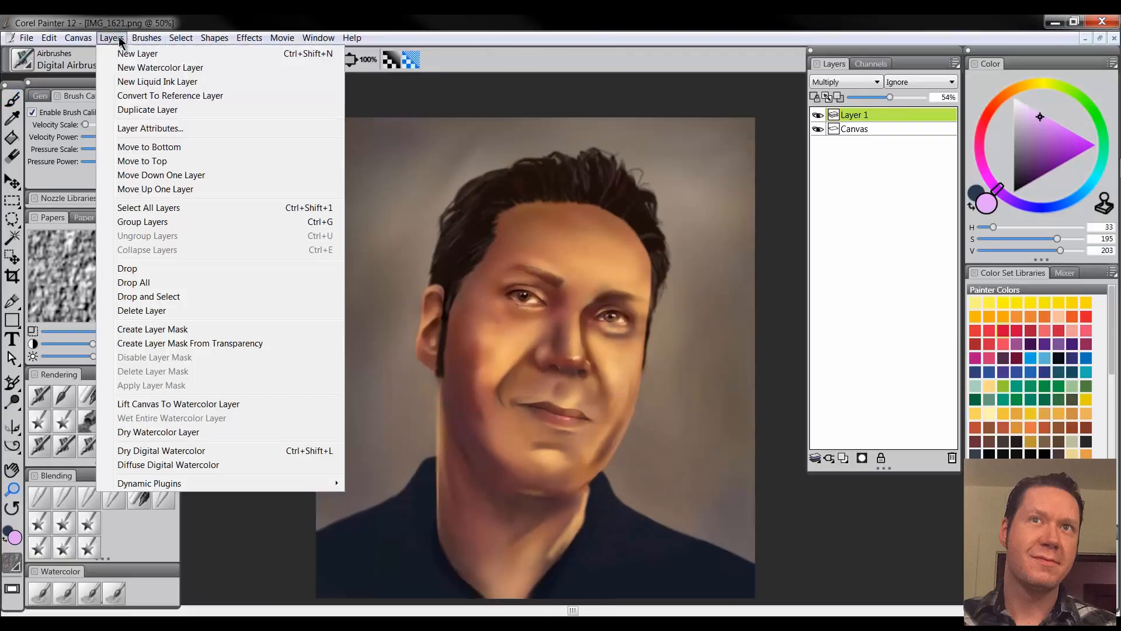
pyautogui.click(133, 283)
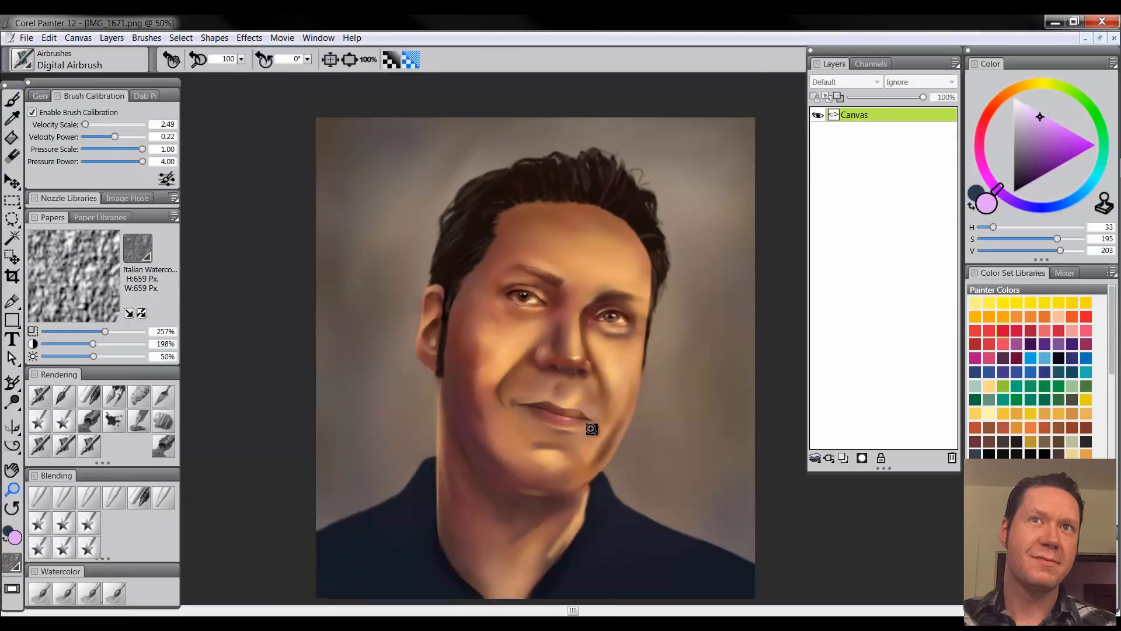
# Retouch the cheek and jaw edges with sampled orange and dark reddish-brown tones using the Digital Airbrush, and blend with Diffuse Blur
pyautogui.moveTo(553, 462); pyautogui.dragTo(546, 411)
pyautogui.press('b')
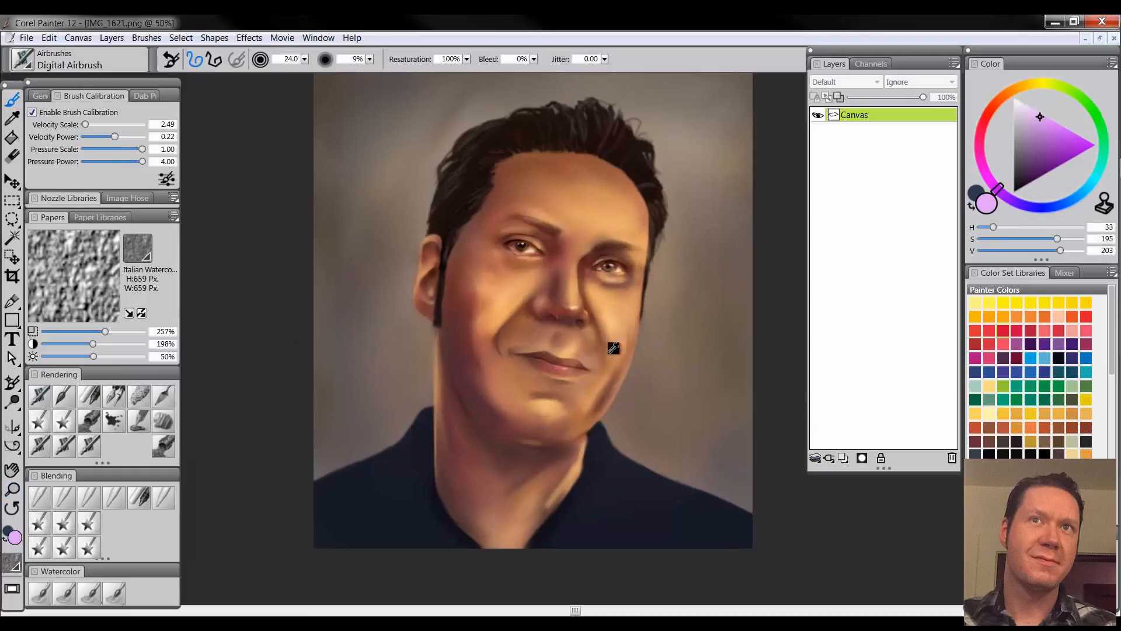
pyautogui.keyDown('alt'); pyautogui.click(625, 347); pyautogui.keyUp('alt')
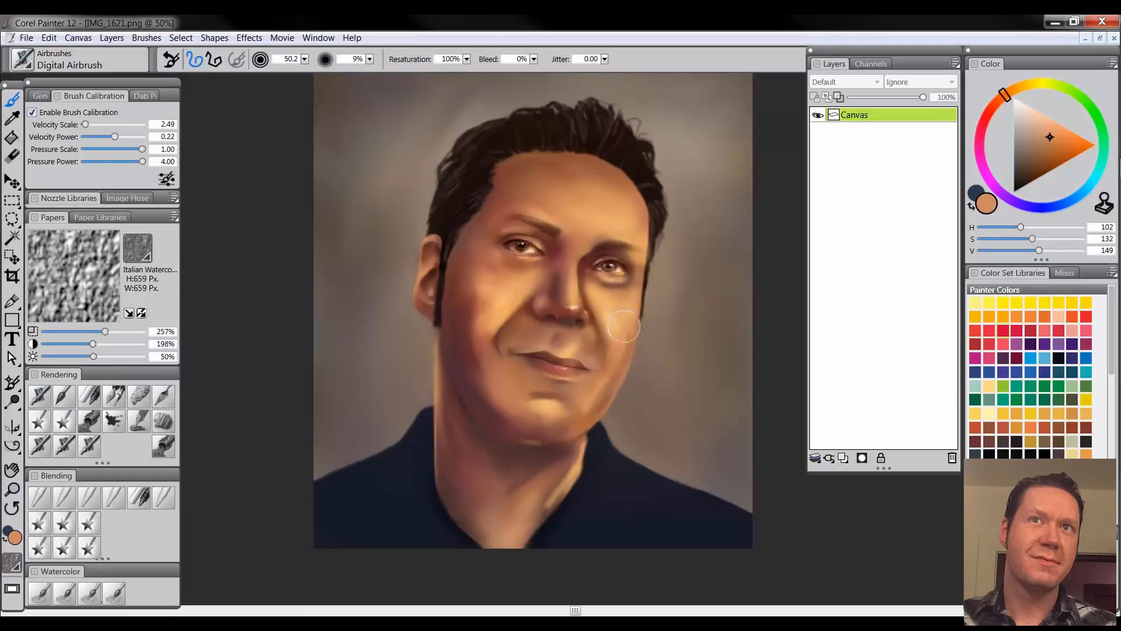
pyautogui.keyDown('alt'); pyautogui.click(465, 350); pyautogui.keyUp('alt')
pyautogui.press('[')
pyautogui.press('[')
pyautogui.press('[')
pyautogui.press('[')
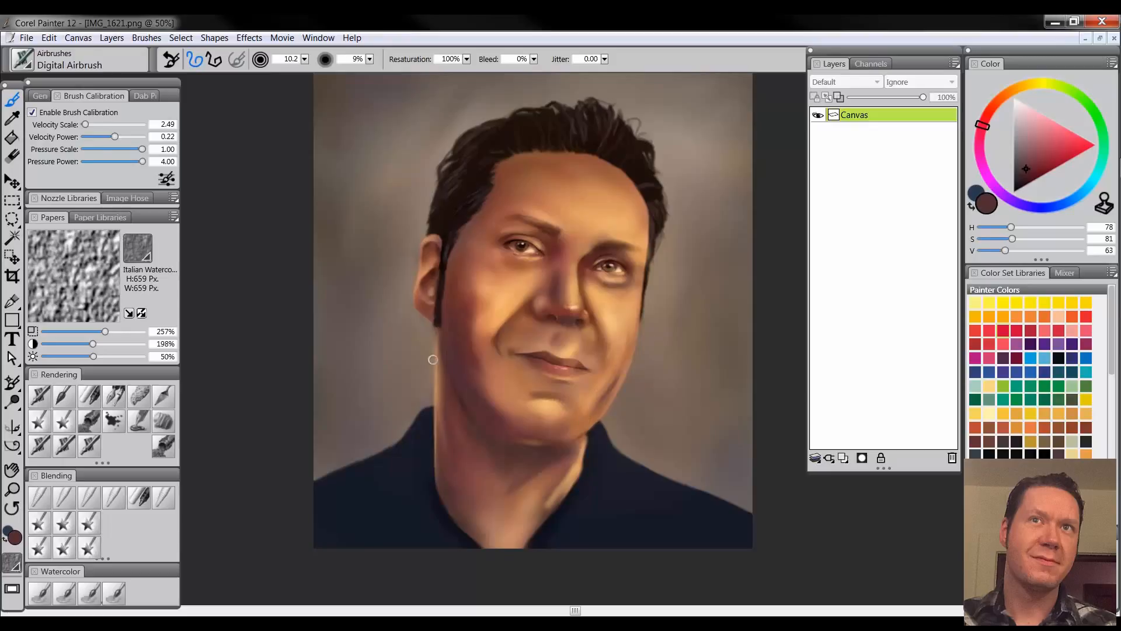
pyautogui.click(38, 493)
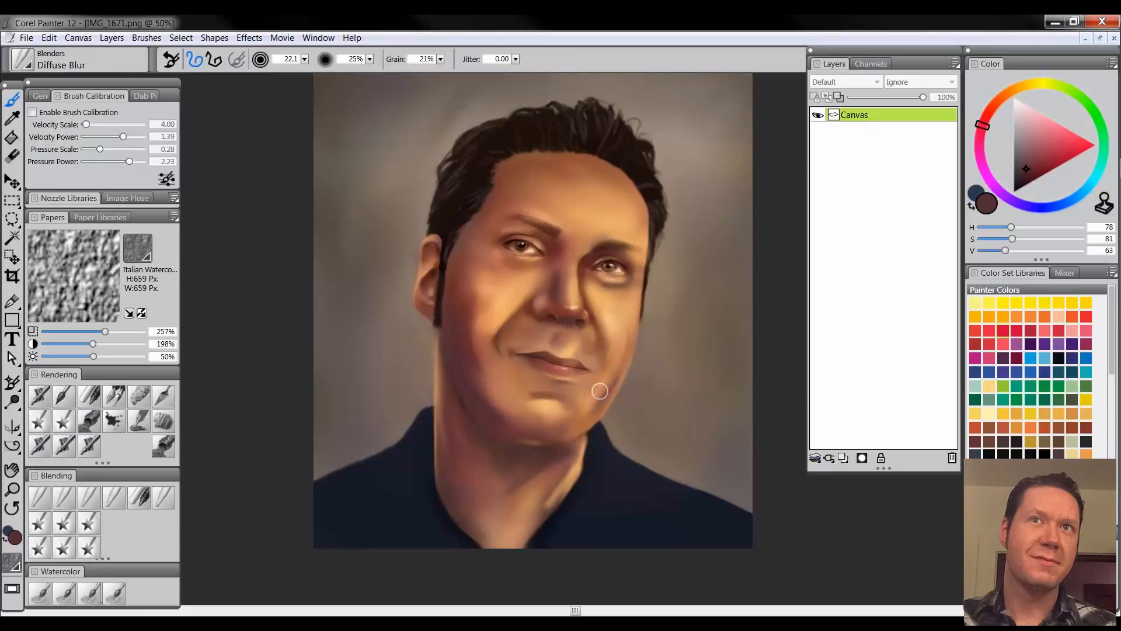
# Add a new layer above the canvas and name it "hl"
pyautogui.click(843, 459)
pyautogui.doubleClick(860, 119)
pyautogui.write('hl')
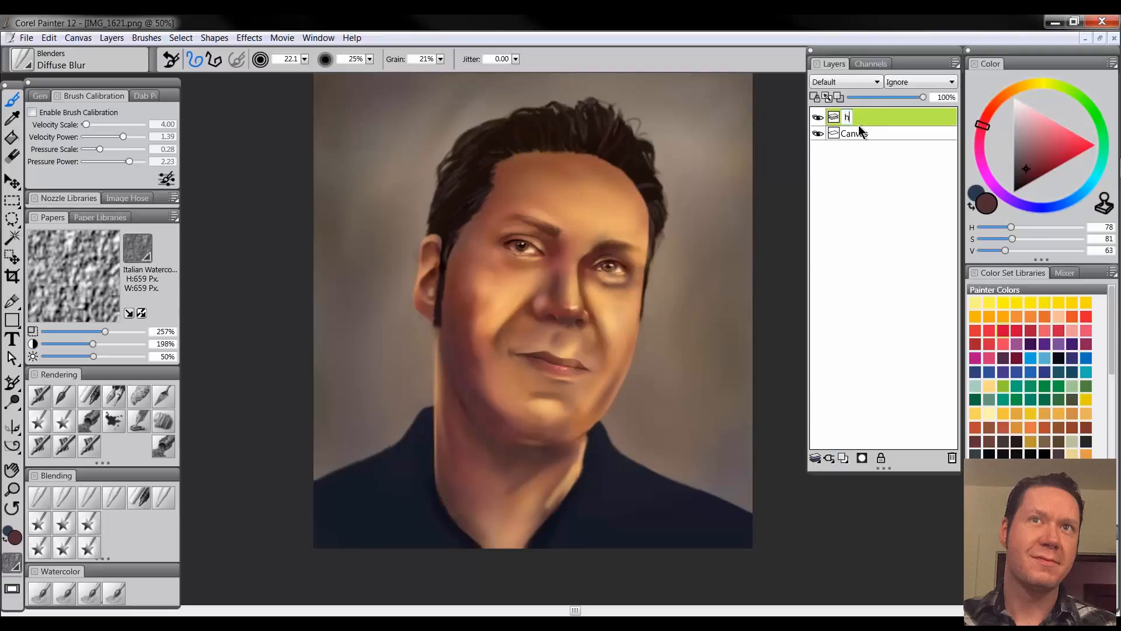
pyautogui.press('Return')
# Paint small pure white highlights on the eyes, nose tip and lower lip with the Detail Oils Brush at size 2.0
pyautogui.moveTo(1036, 124); pyautogui.dragTo(1014, 97)
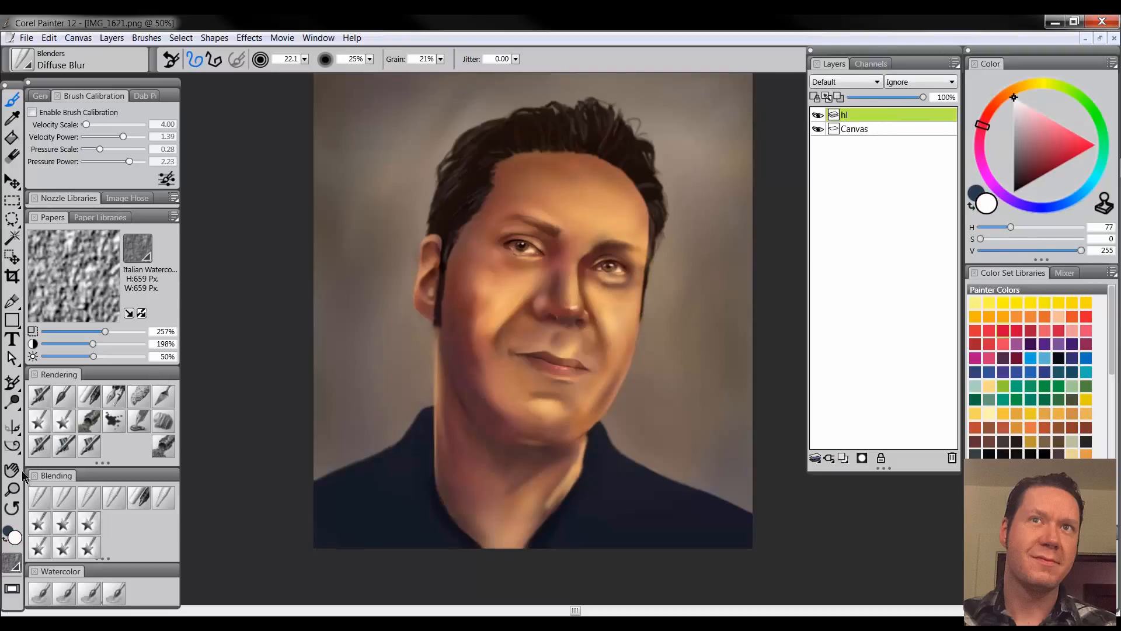
pyautogui.click(12, 489)
pyautogui.click(586, 249)
pyautogui.click(581, 262)
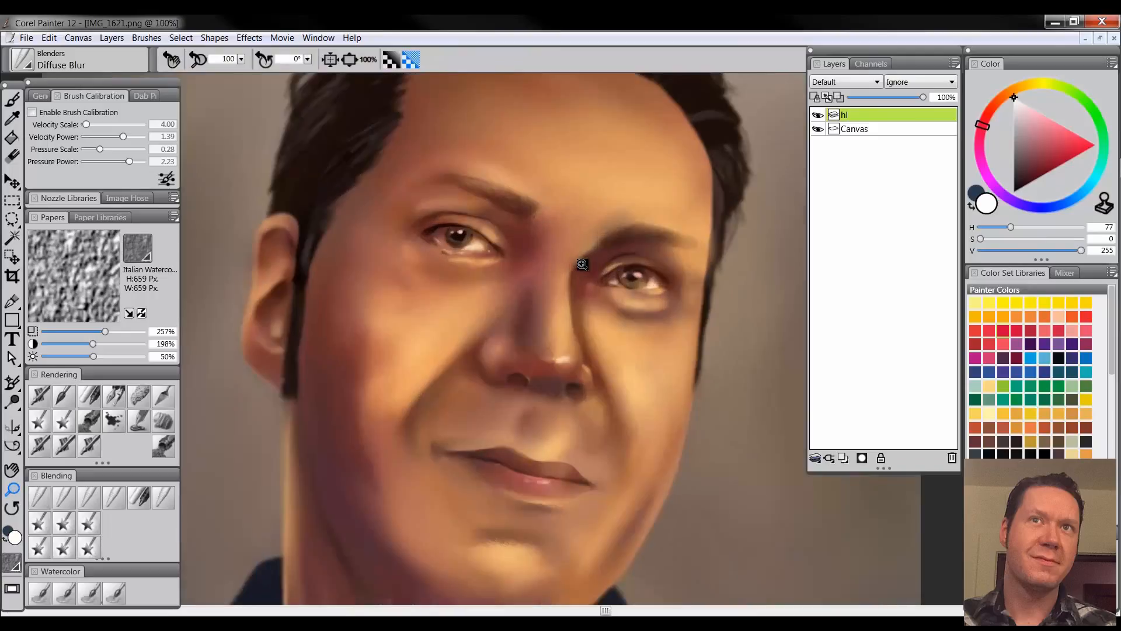
pyautogui.click(65, 399)
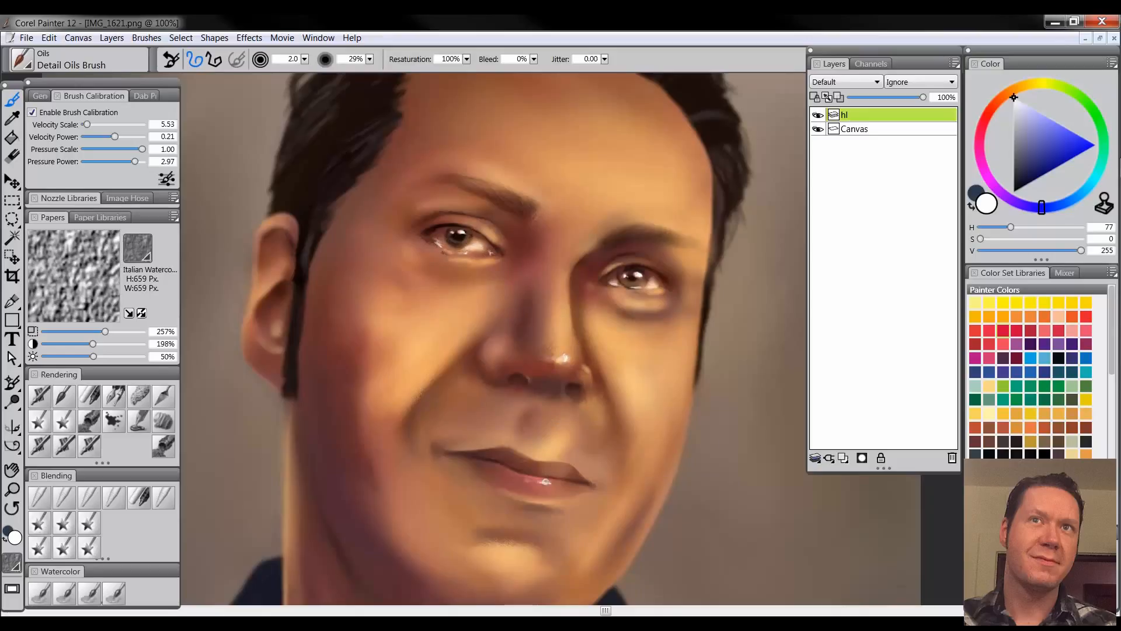
# Check the highlights at different zoom levels and soften them around the eyes, nose and lips with the Diffuse Blur blender
pyautogui.click(13, 492)
pyautogui.keyDown('alt'); pyautogui.click(557, 408); pyautogui.keyUp('alt')
pyautogui.keyDown('alt'); pyautogui.click(557, 414); pyautogui.keyUp('alt')
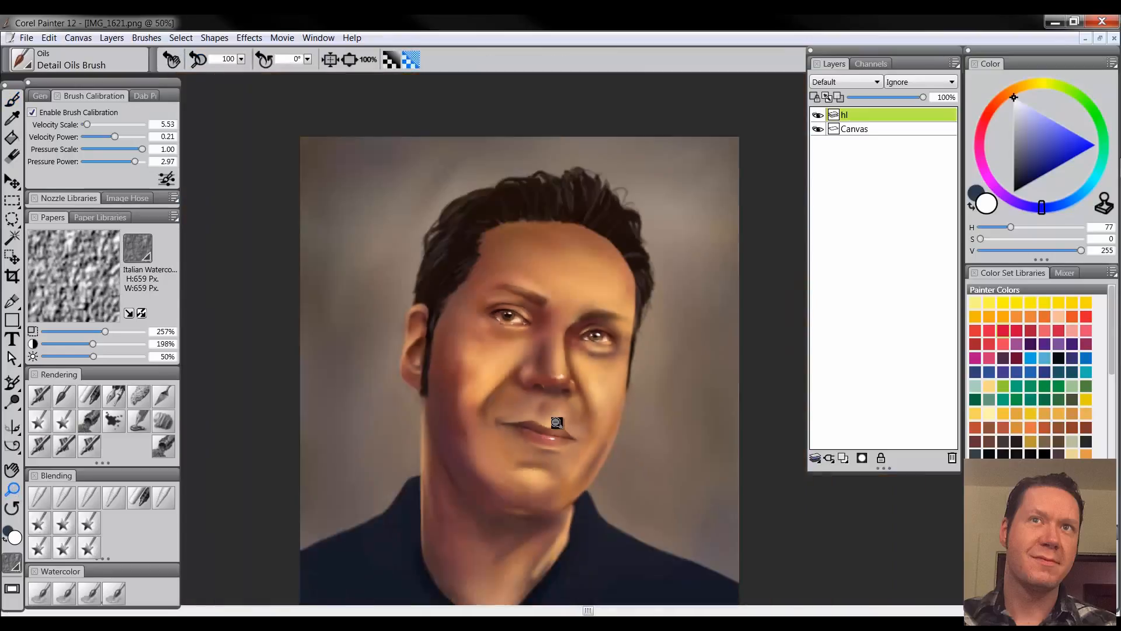
pyautogui.keyDown('alt'); pyautogui.click(561, 425); pyautogui.keyUp('alt')
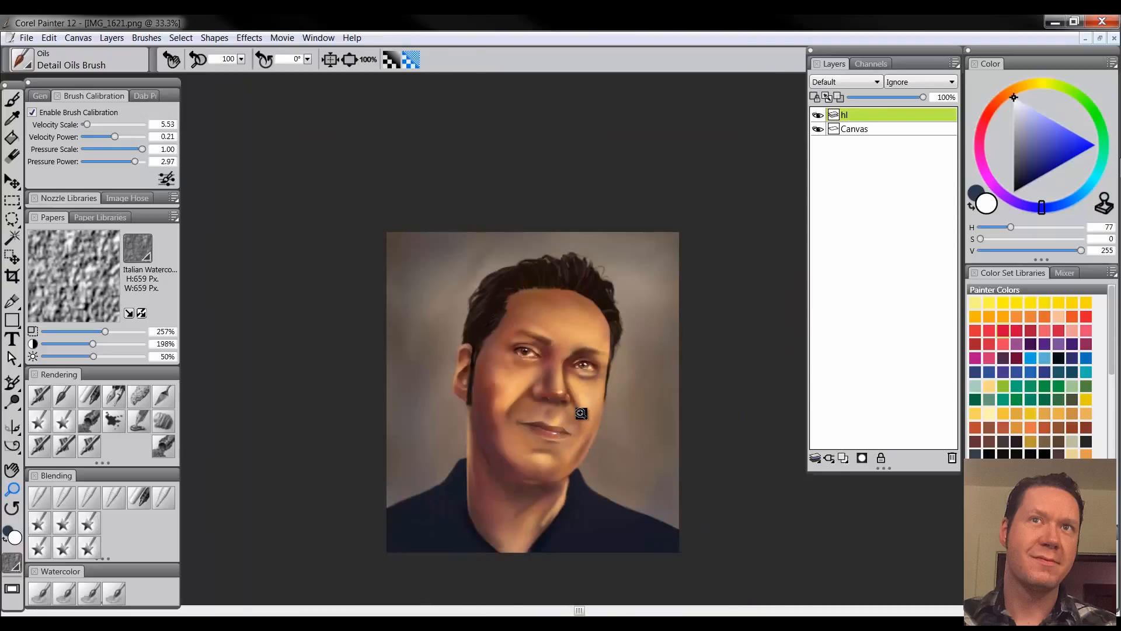
pyautogui.click(580, 413)
pyautogui.click(583, 413)
pyautogui.click(582, 420)
pyautogui.click(582, 424)
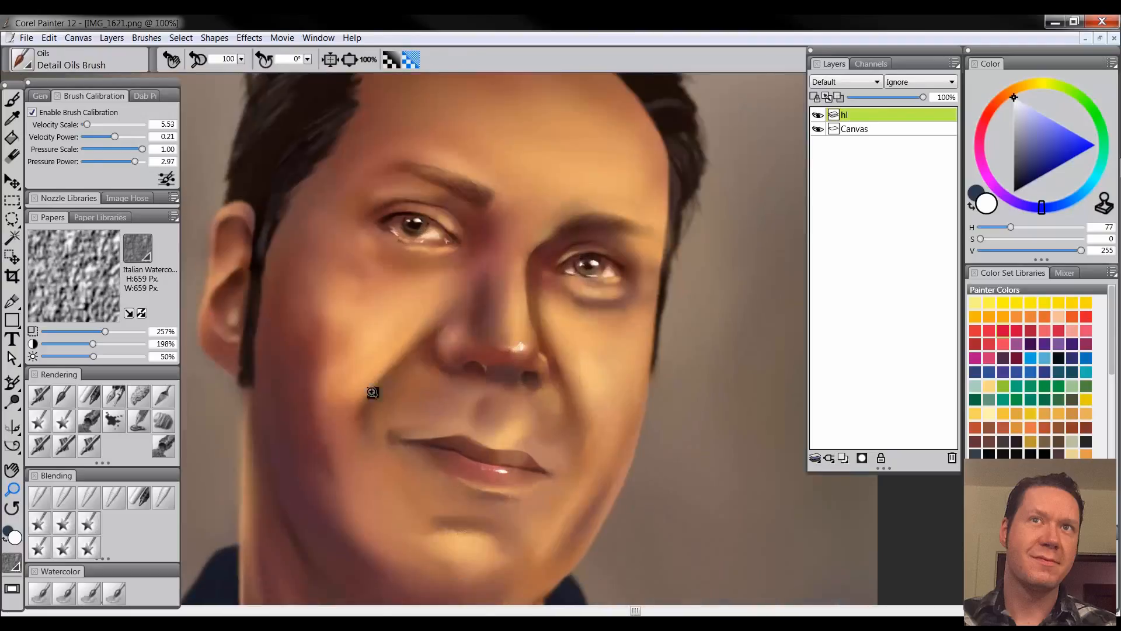
pyautogui.click(41, 403)
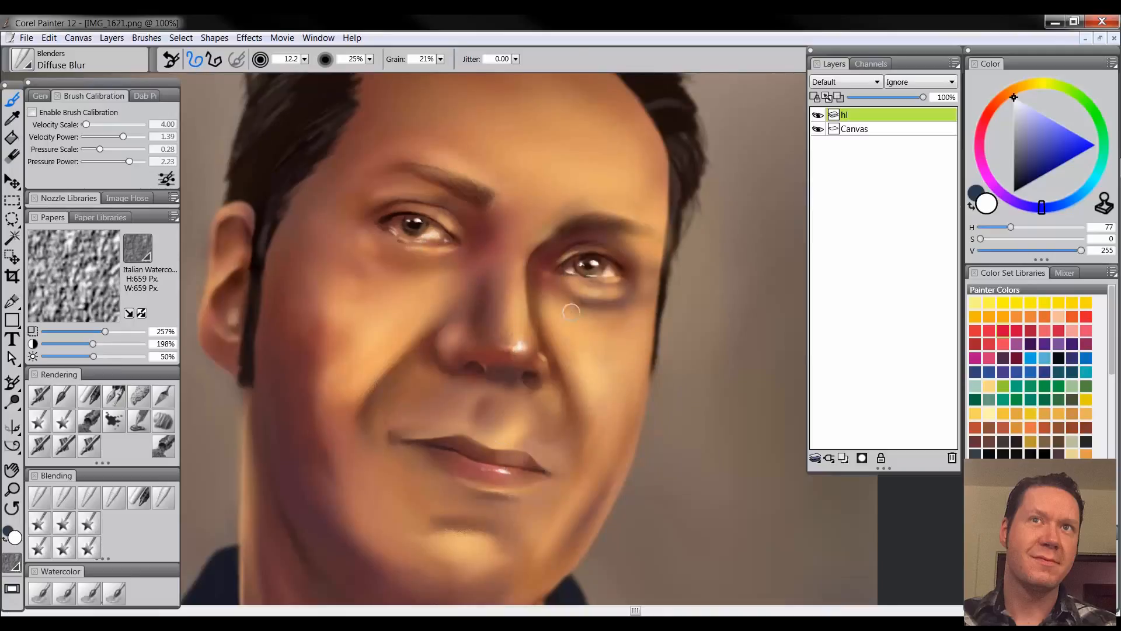
pyautogui.keyDown('ctrl'); pyautogui.keyDown('alt'); pyautogui.click(577, 287); pyautogui.keyUp('alt'); pyautogui.keyUp('ctrl')
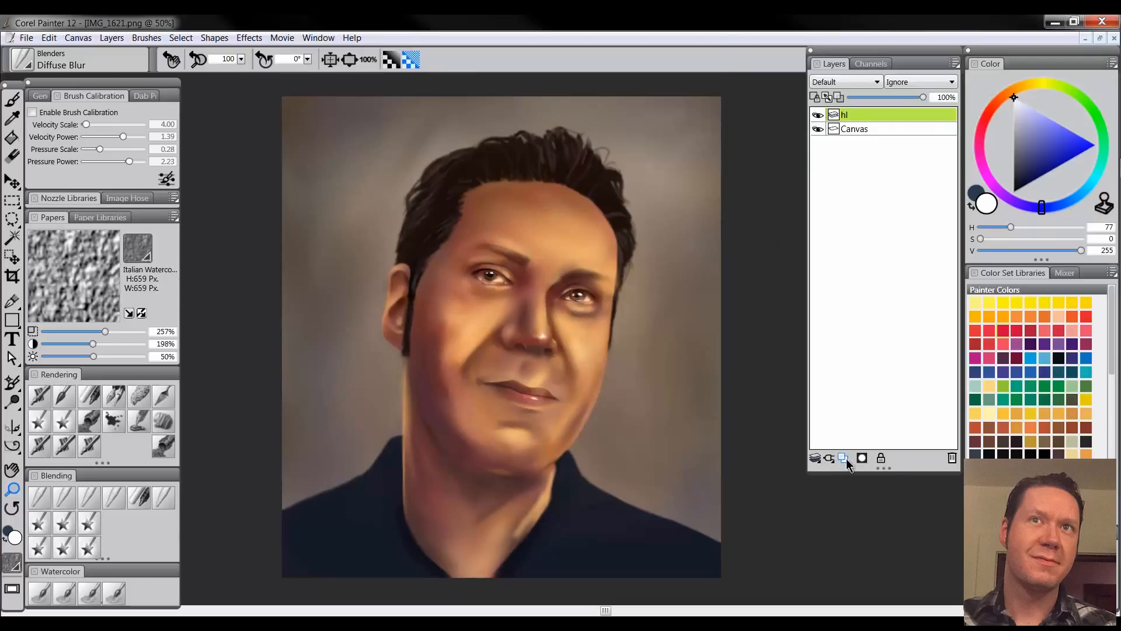
# Create a new layer directly above the canvas, below the highlights, and name it "tex"
pyautogui.click(844, 458)
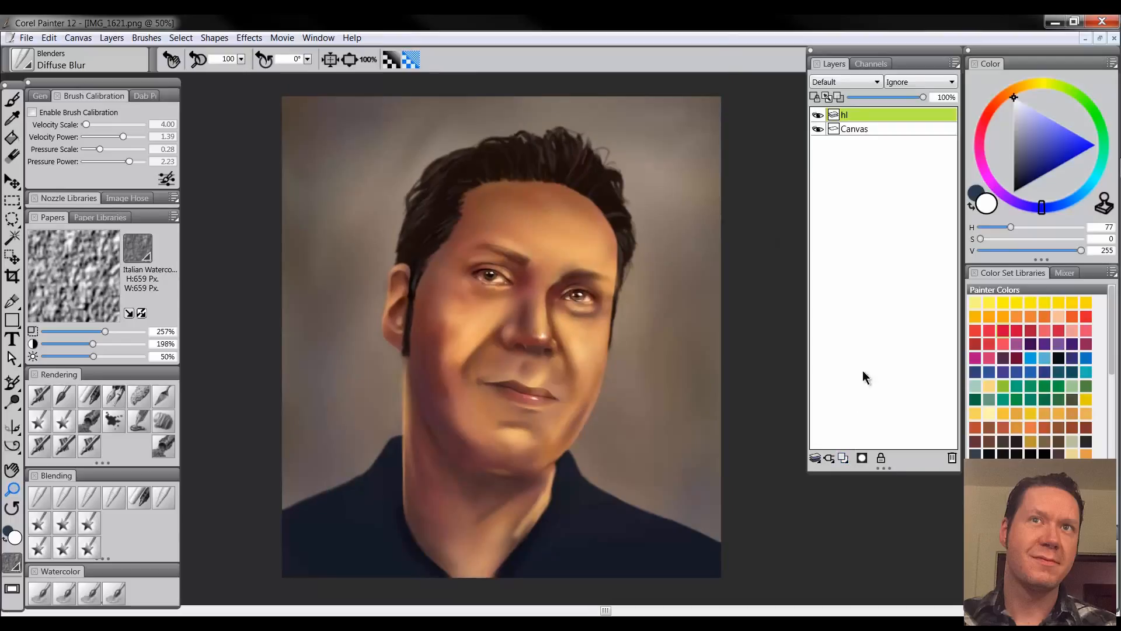
pyautogui.click(869, 129)
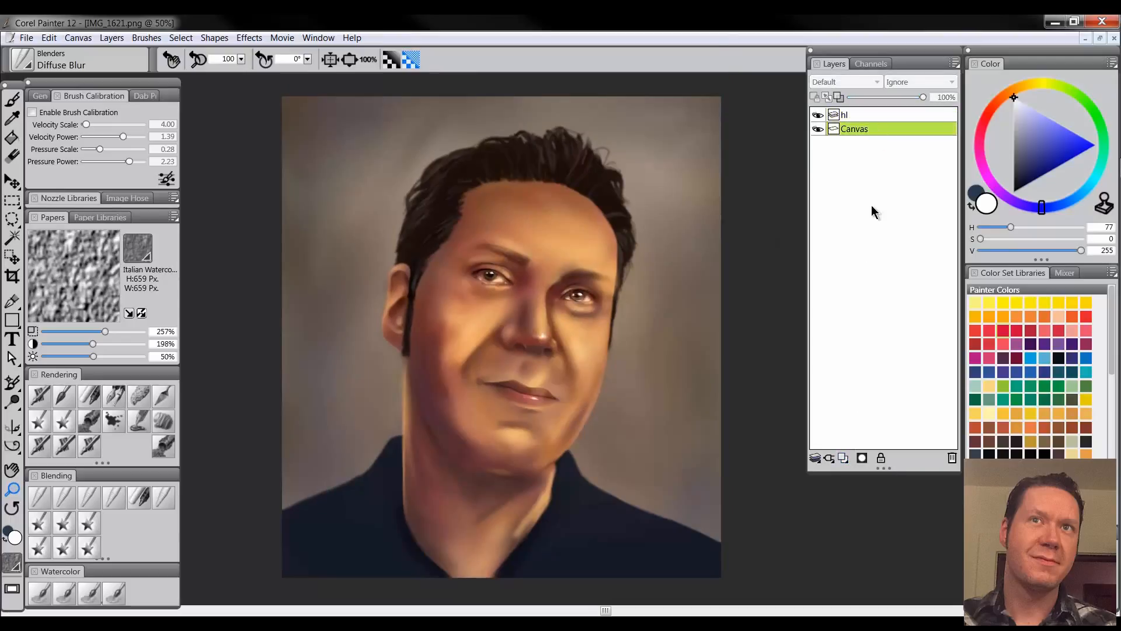
pyautogui.click(846, 458)
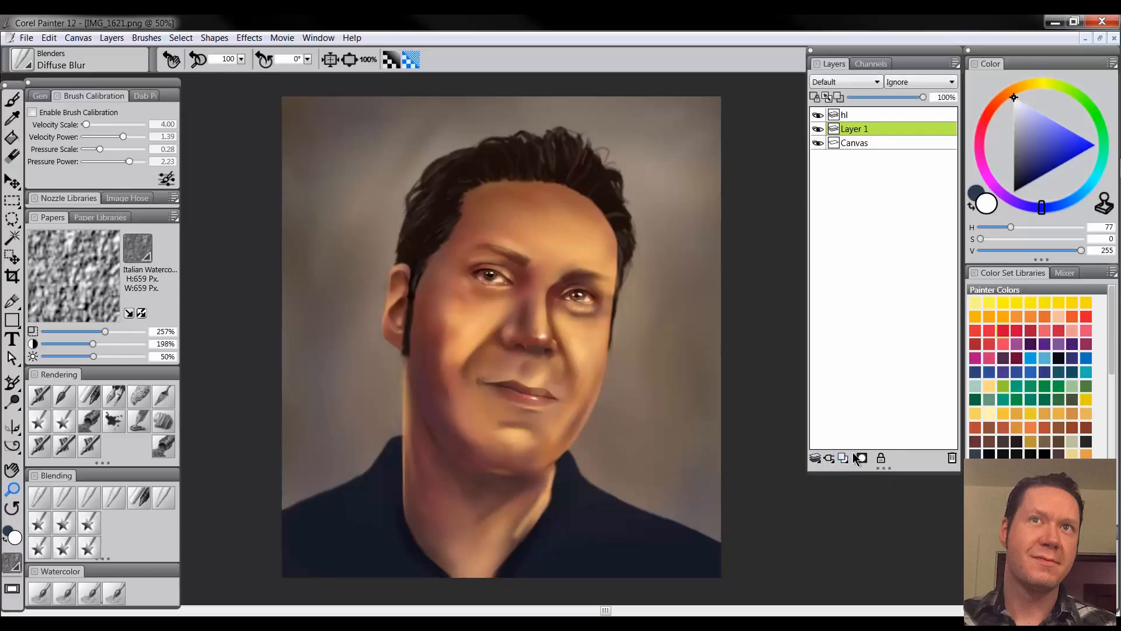
pyautogui.doubleClick(864, 129)
pyautogui.write('te')
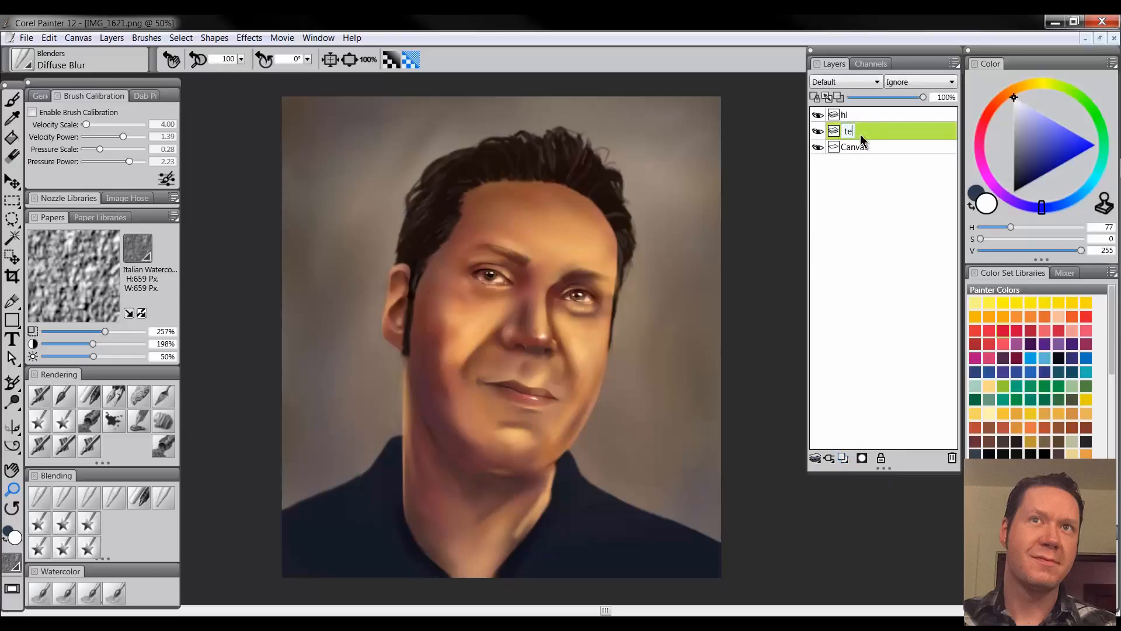
pyautogui.write('x')
pyautogui.press('Return')
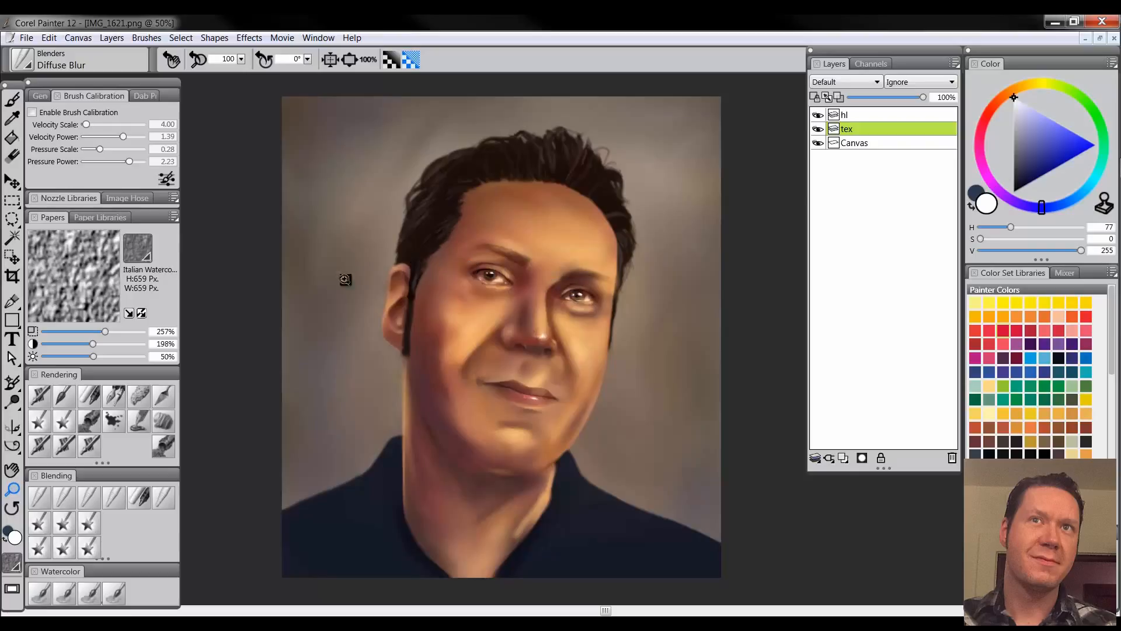
# Sponge a light blue skin texture over the forehead with the Custom Sponge brush
pyautogui.click(135, 398)
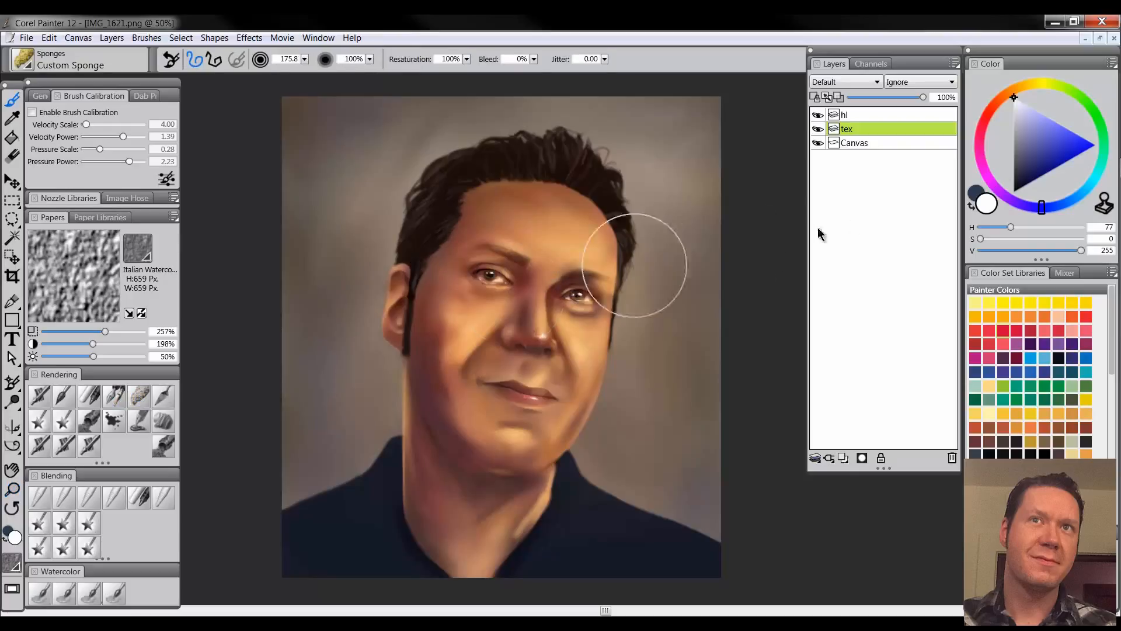
pyautogui.click(1051, 144)
pyautogui.moveTo(1051, 145); pyautogui.dragTo(1046, 133)
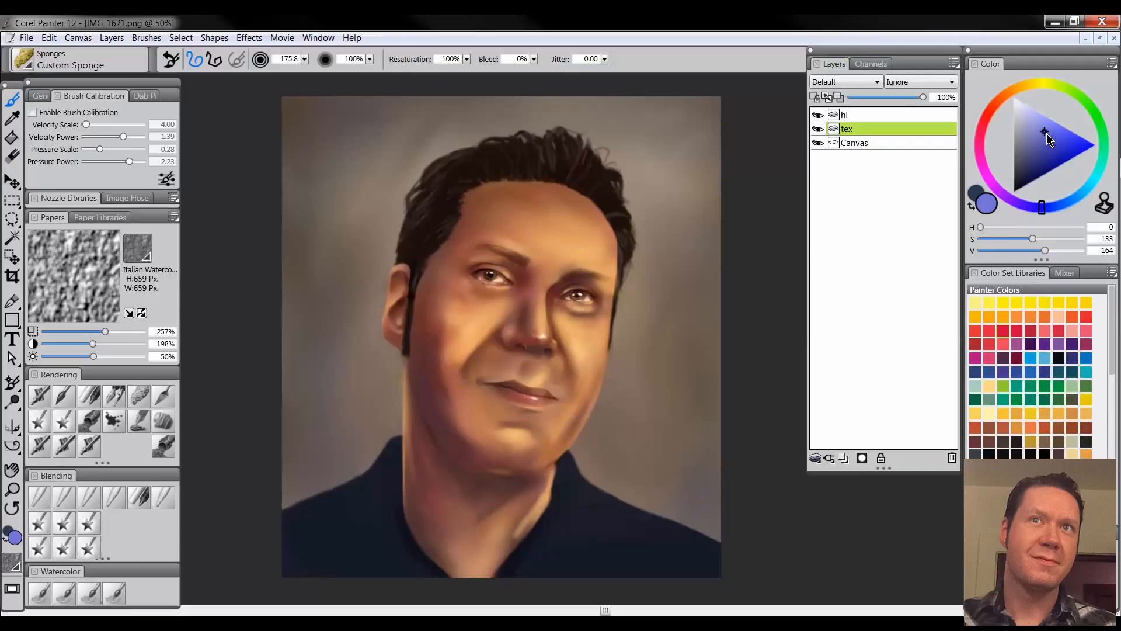
pyautogui.click(1057, 203)
pyautogui.click(1049, 125)
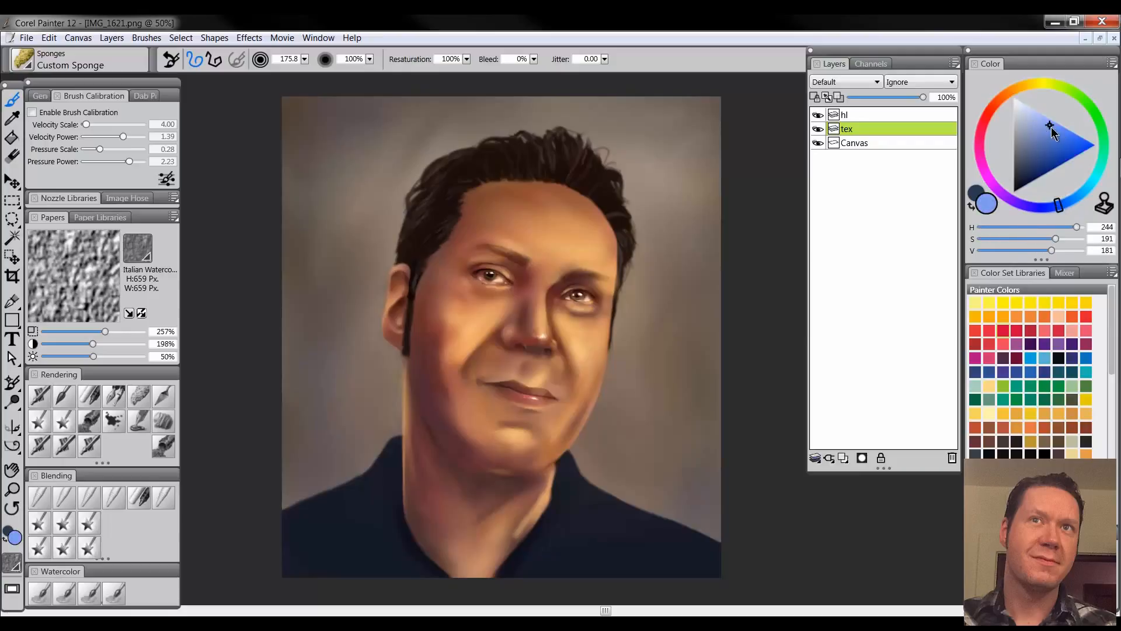
pyautogui.moveTo(508, 217)
pyautogui.mouseDown()
pyautogui.moveTo(551, 211)
pyautogui.moveTo(543, 201)
pyautogui.moveTo(578, 289)
pyautogui.mouseUp()
# Set the "tex" layer to Multiply and extend the blue sponge texture over the rest of the face and the neck
pyautogui.click(836, 87)
pyautogui.click(848, 191)
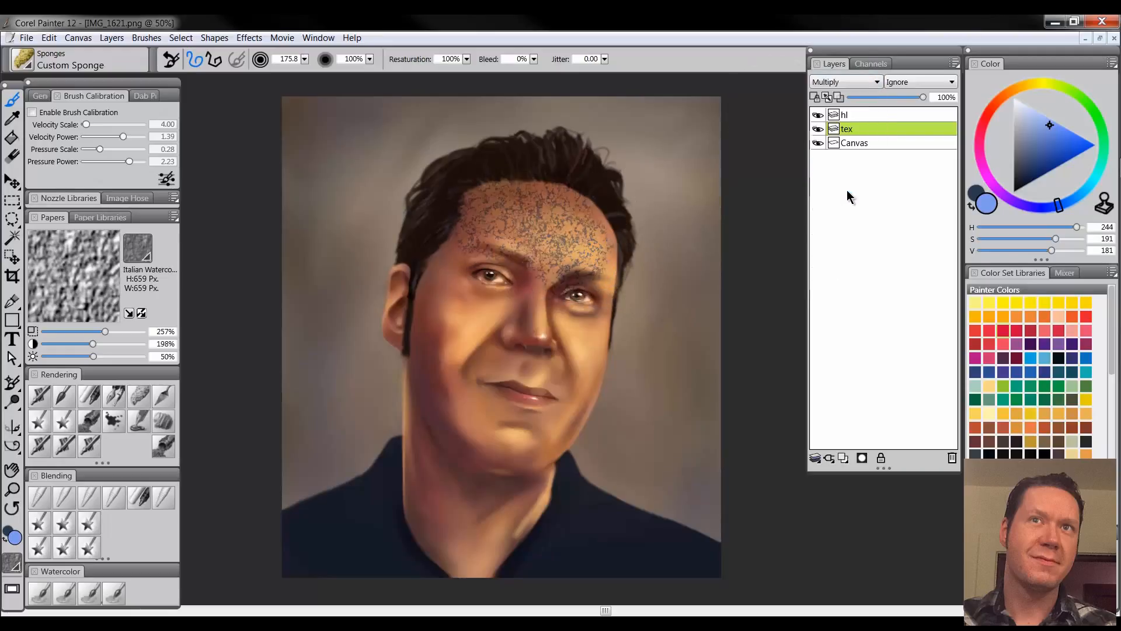
pyautogui.moveTo(502, 256)
pyautogui.mouseDown()
pyautogui.moveTo(453, 283)
pyautogui.moveTo(514, 327)
pyautogui.moveTo(452, 357)
pyautogui.moveTo(462, 395)
pyautogui.moveTo(459, 453)
pyautogui.moveTo(440, 469)
pyautogui.moveTo(445, 530)
pyautogui.moveTo(461, 543)
pyautogui.moveTo(494, 491)
pyautogui.moveTo(560, 323)
pyautogui.moveTo(521, 298)
pyautogui.moveTo(422, 311)
pyautogui.moveTo(565, 231)
pyautogui.moveTo(570, 262)
pyautogui.moveTo(540, 347)
pyautogui.moveTo(537, 423)
pyautogui.moveTo(611, 397)
pyautogui.mouseUp()
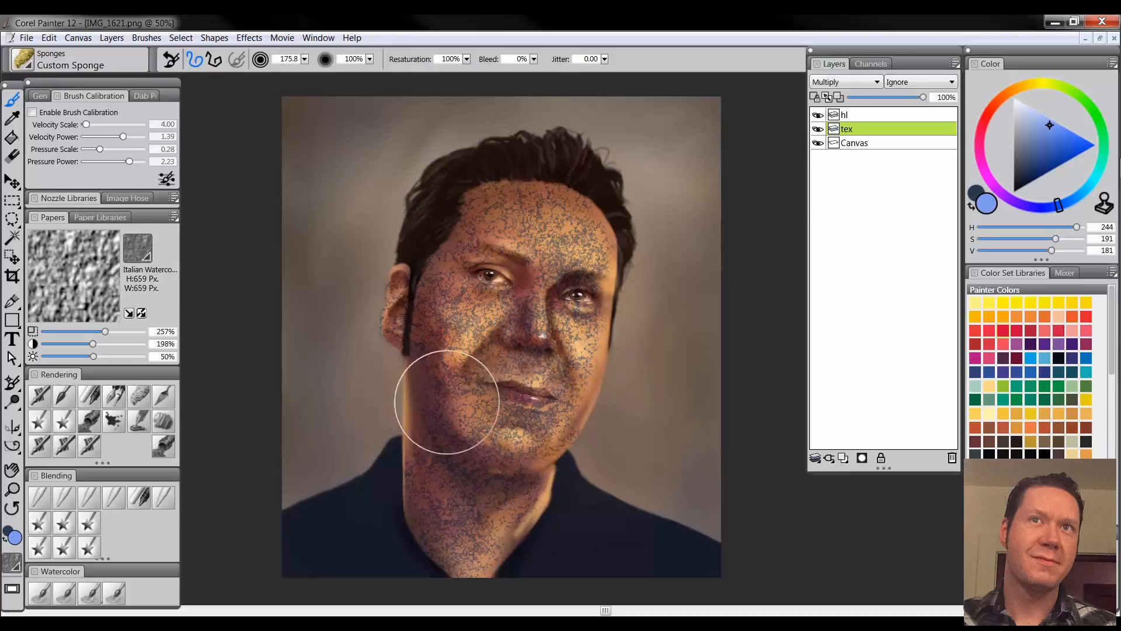
# Sponge a saturated red-orange texture over the face and neck on top of the blue
pyautogui.click(999, 110)
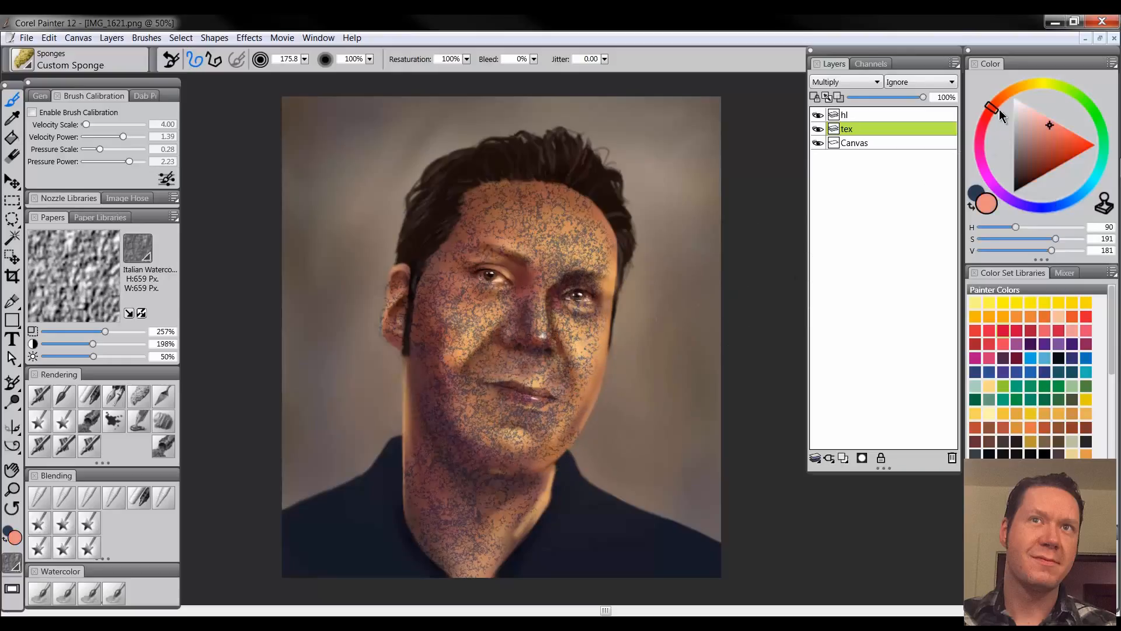
pyautogui.click(1070, 144)
pyautogui.moveTo(601, 227)
pyautogui.mouseDown()
pyautogui.moveTo(555, 188)
pyautogui.moveTo(513, 321)
pyautogui.moveTo(529, 324)
pyautogui.moveTo(515, 405)
pyautogui.moveTo(451, 387)
pyautogui.moveTo(481, 533)
pyautogui.moveTo(440, 302)
pyautogui.moveTo(463, 295)
pyautogui.mouseUp()
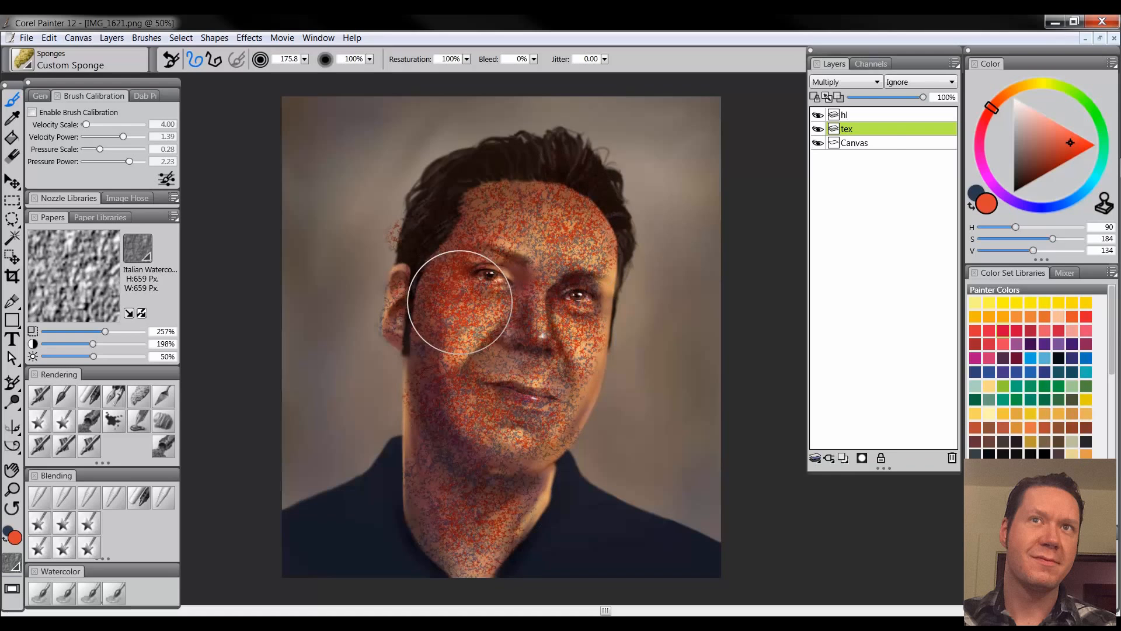
# Lower the "tex" layer's opacity to 47% and erase the sponge texture that spills past the face near the ear and hair
pyautogui.click(885, 97)
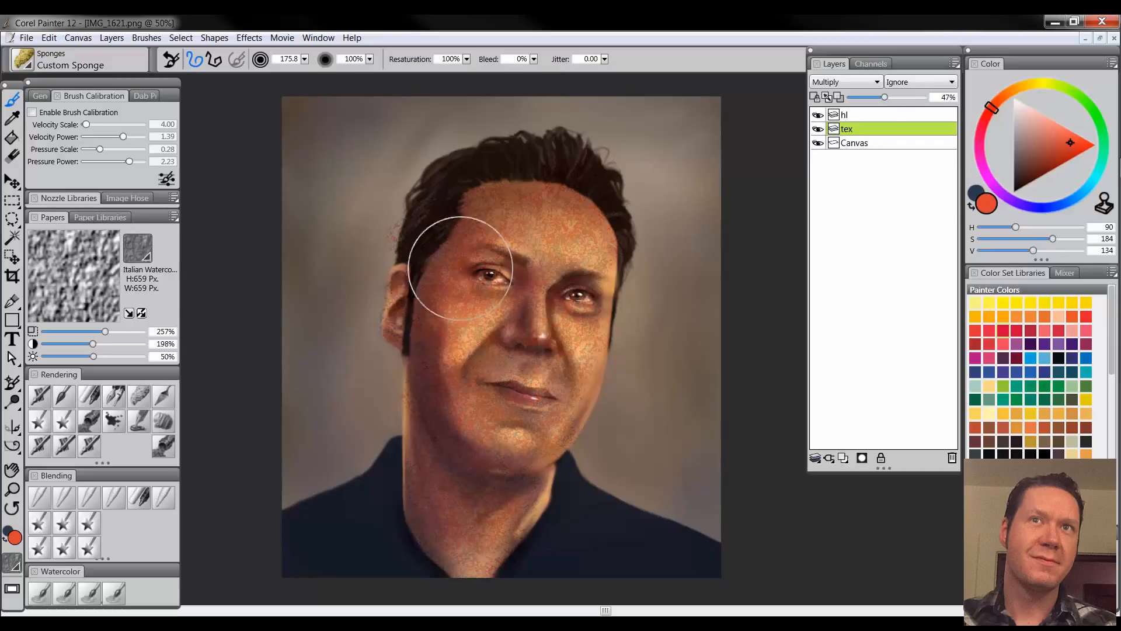
pyautogui.click(18, 163)
pyautogui.moveTo(401, 212)
pyautogui.mouseDown()
pyautogui.moveTo(391, 246)
pyautogui.moveTo(399, 222)
pyautogui.moveTo(404, 234)
pyautogui.moveTo(432, 229)
pyautogui.mouseUp()
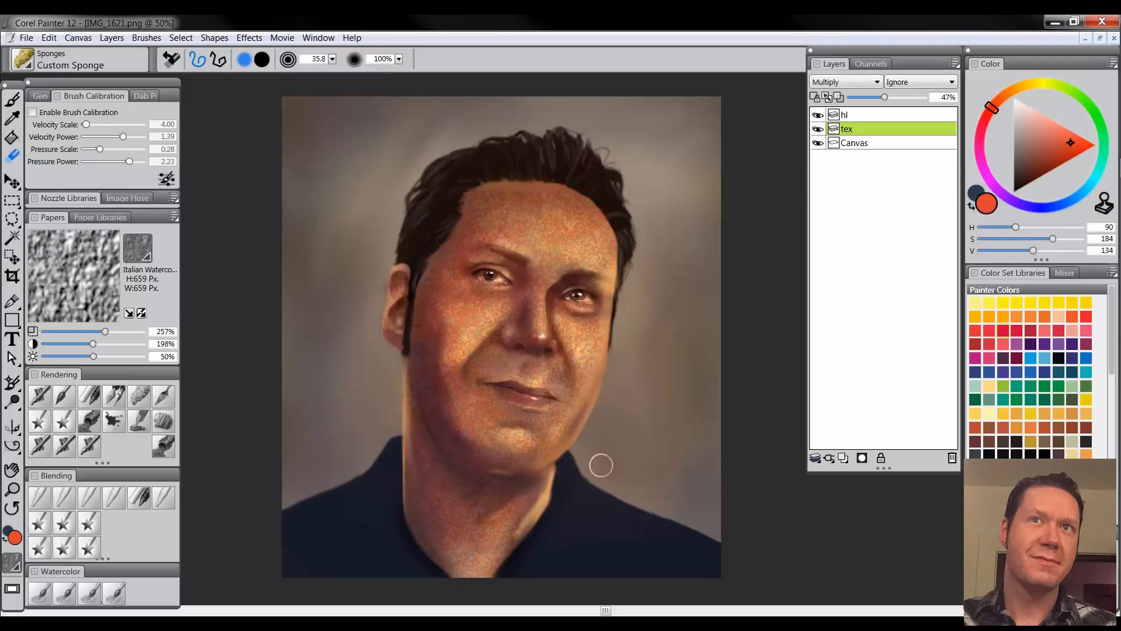
# Lower the "tex" layer's opacity to 12%
pyautogui.press('[')
pyautogui.press('[')
pyautogui.press('[')
pyautogui.press('[')
pyautogui.click(870, 97)
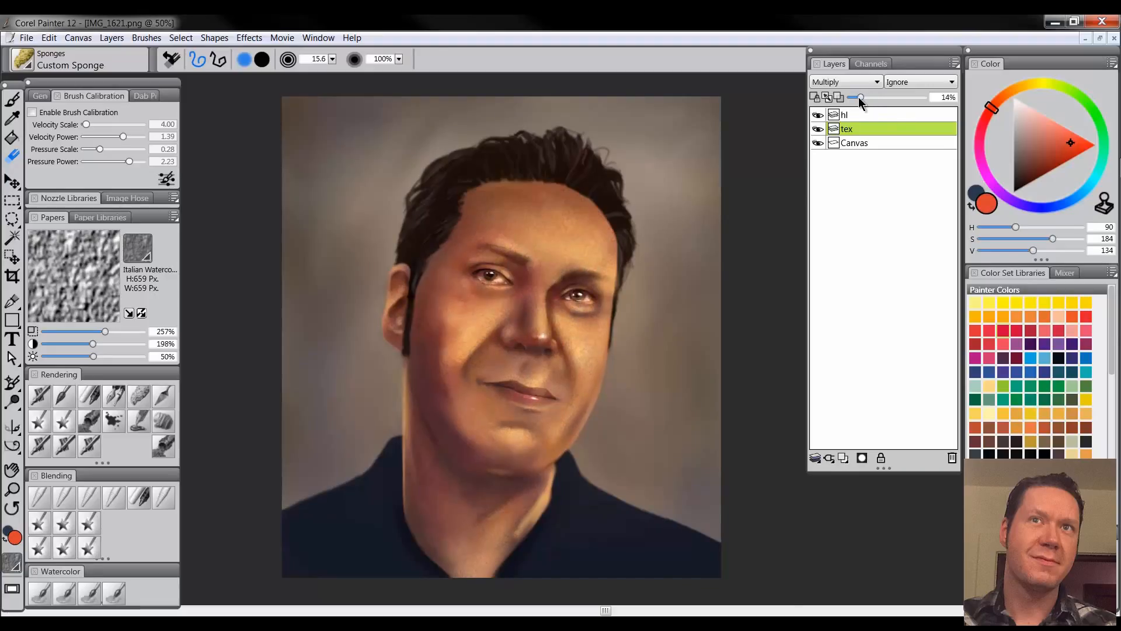
pyautogui.moveTo(859, 99); pyautogui.dragTo(857, 98)
# Soften the sponge texture on the face with the Diffuse Blur brush
pyautogui.hotkey('ctrl', 'space')
pyautogui.keyDown('ctrl'); pyautogui.click(572, 365); pyautogui.keyUp('ctrl')
pyautogui.keyDown('ctrl'); pyautogui.click(574, 366); pyautogui.keyUp('ctrl')
pyautogui.keyDown('ctrl'); pyautogui.click(585, 378); pyautogui.keyUp('ctrl')
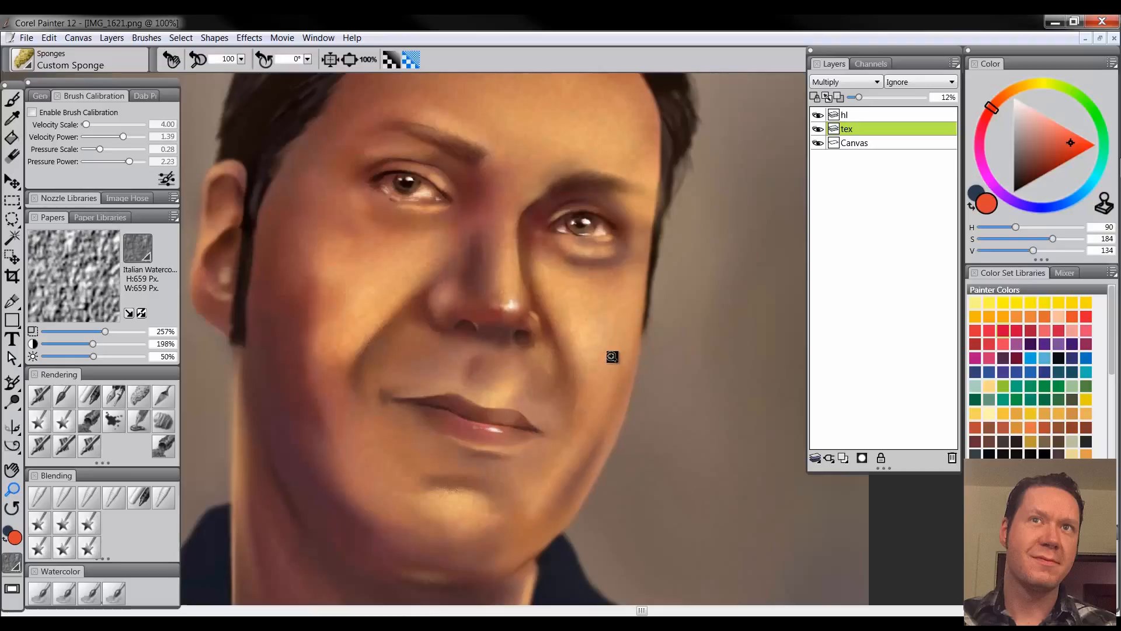
pyautogui.keyDown('alt'); pyautogui.click(545, 388); pyautogui.keyUp('alt')
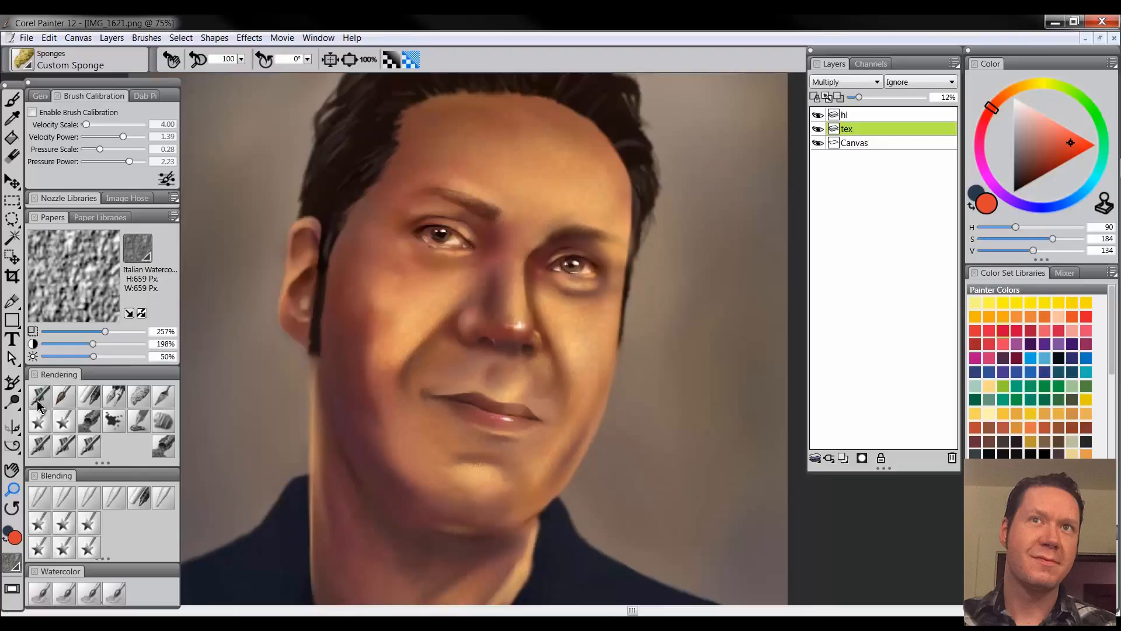
pyautogui.click(39, 497)
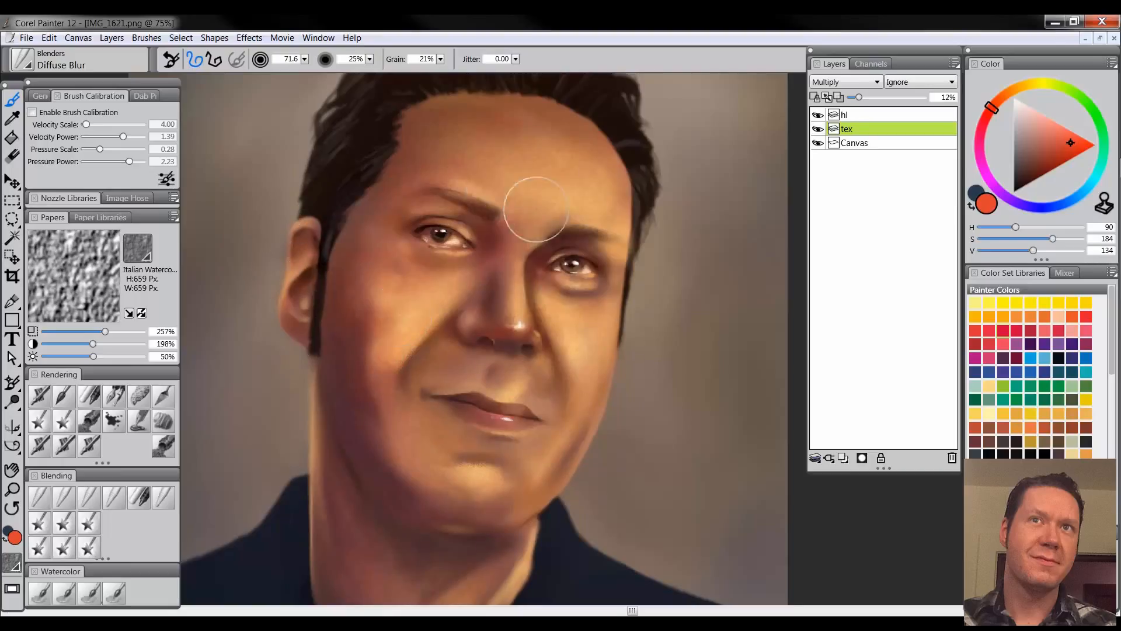
# Add a second layer above the skin texture layer and name it "tex"
pyautogui.hotkey('ctrl', '-')
pyautogui.click(843, 459)
pyautogui.doubleClick(854, 129)
pyautogui.write('tex')
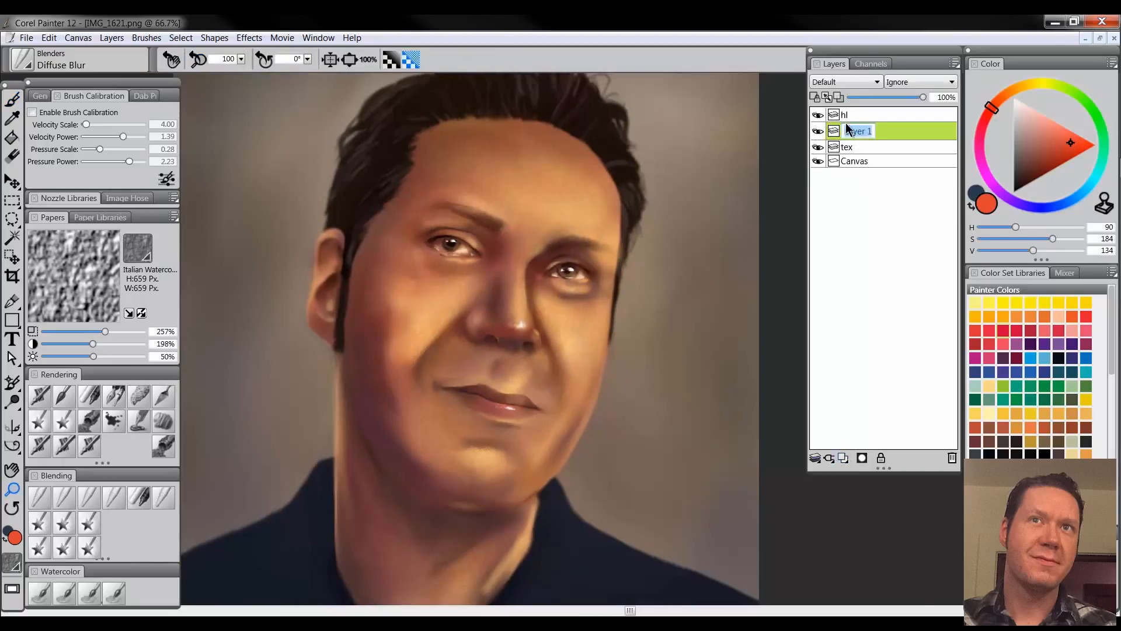
pyautogui.press('Return')
# Sponge a dark brown texture over the background with the Custom Sponge brush on the new "tex" layer, set to Multiply
pyautogui.hotkey('ctrl', '-')
pyautogui.hotkey('ctrl', '-')
pyautogui.click(138, 396)
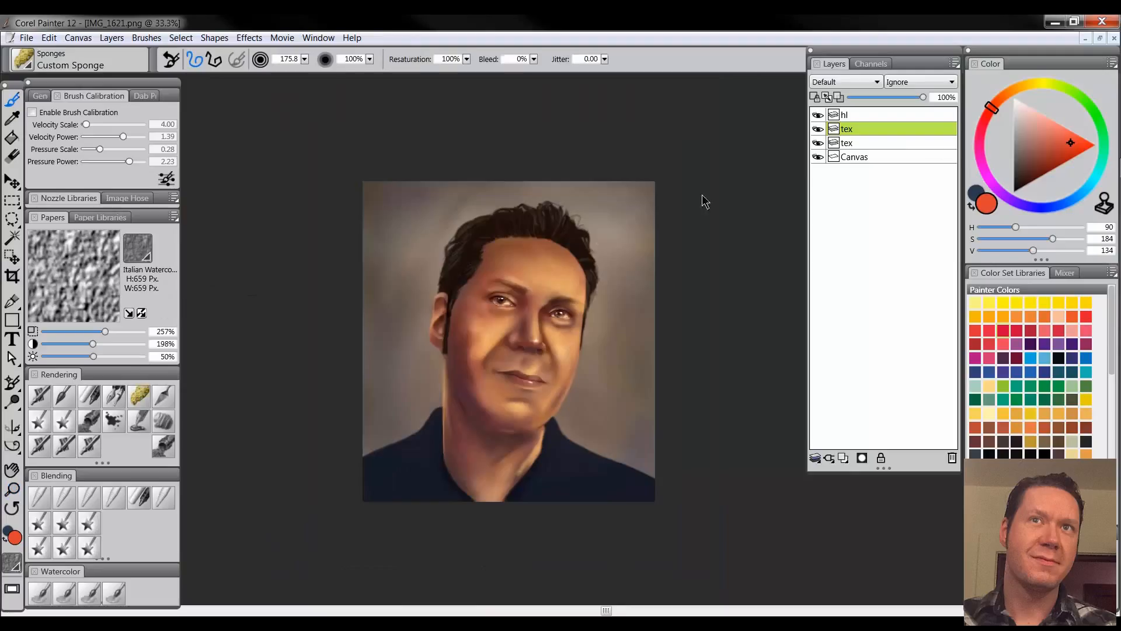
pyautogui.click(1022, 159)
pyautogui.press(']')
pyautogui.moveTo(385, 219); pyautogui.dragTo(397, 269)
pyautogui.click(846, 83)
pyautogui.click(844, 196)
pyautogui.moveTo(445, 193)
pyautogui.mouseDown()
pyautogui.moveTo(395, 288)
pyautogui.moveTo(618, 232)
pyautogui.moveTo(711, 487)
pyautogui.mouseUp()
# Erase the background texture that spills onto the face, hair and shirt, and lower the layer's opacity to 13%
pyautogui.press('n')
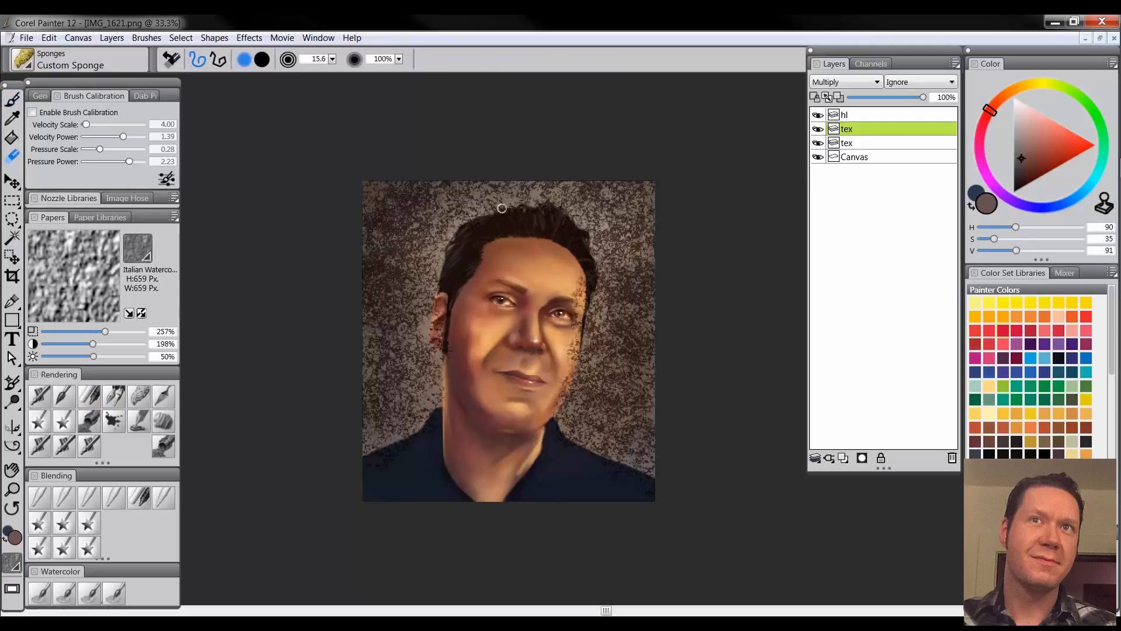
pyautogui.moveTo(577, 268)
pyautogui.mouseDown()
pyautogui.moveTo(551, 399)
pyautogui.moveTo(522, 424)
pyautogui.moveTo(482, 384)
pyautogui.moveTo(461, 414)
pyautogui.moveTo(443, 309)
pyautogui.moveTo(443, 330)
pyautogui.moveTo(451, 293)
pyautogui.moveTo(395, 466)
pyautogui.mouseUp()
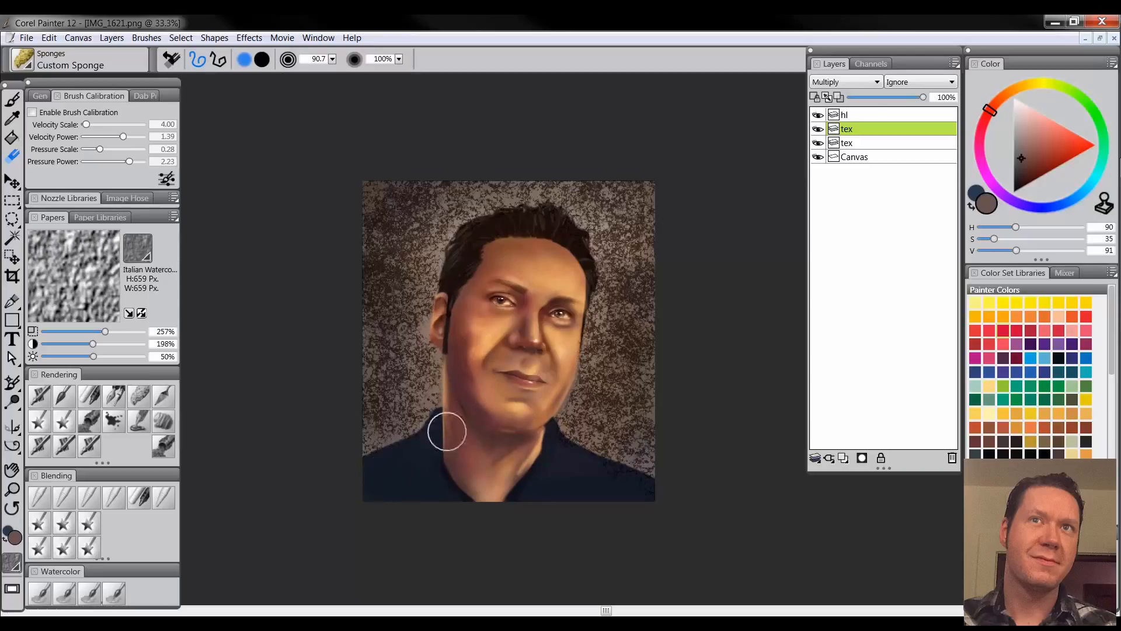
pyautogui.moveTo(923, 97); pyautogui.dragTo(863, 98)
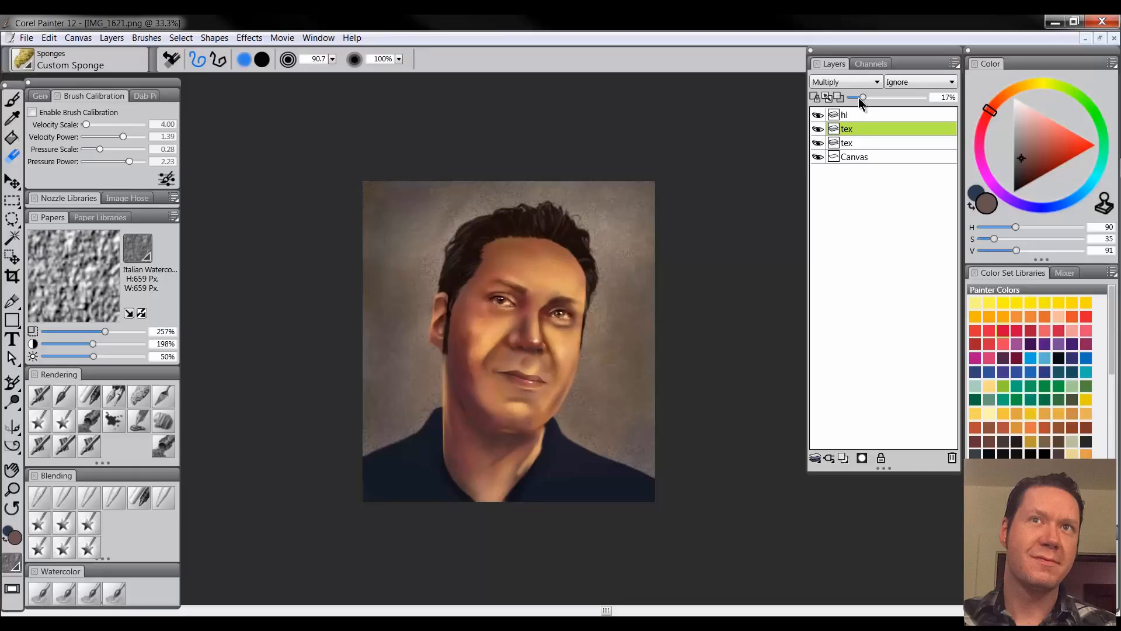
pyautogui.press('b')
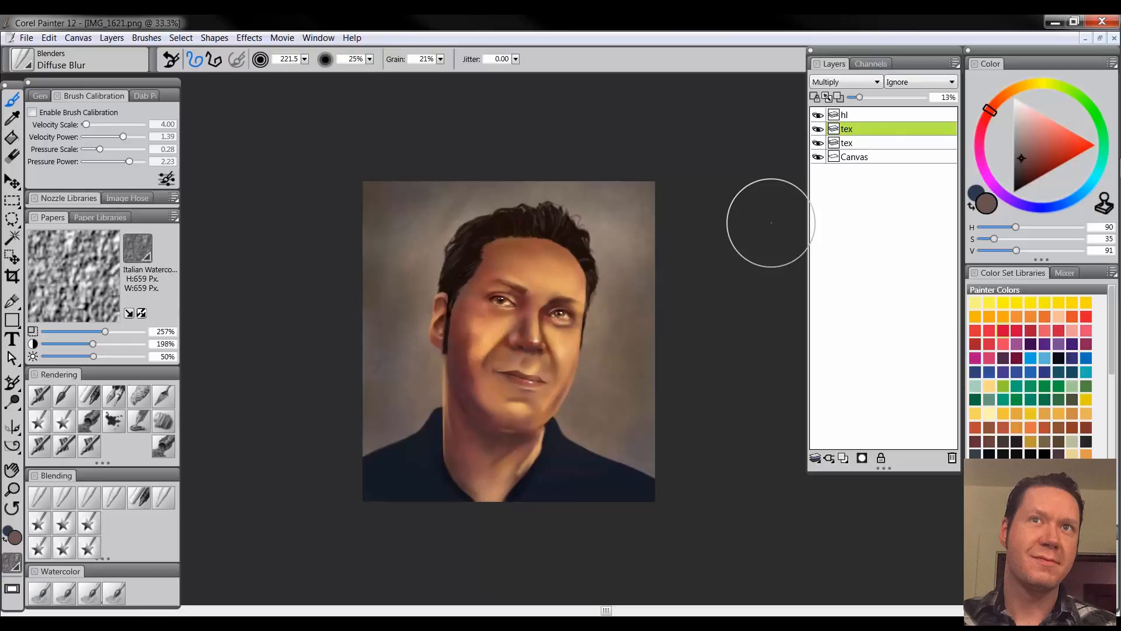
# Add a new layer above "hl" and name it "vignette"
pyautogui.click(866, 117)
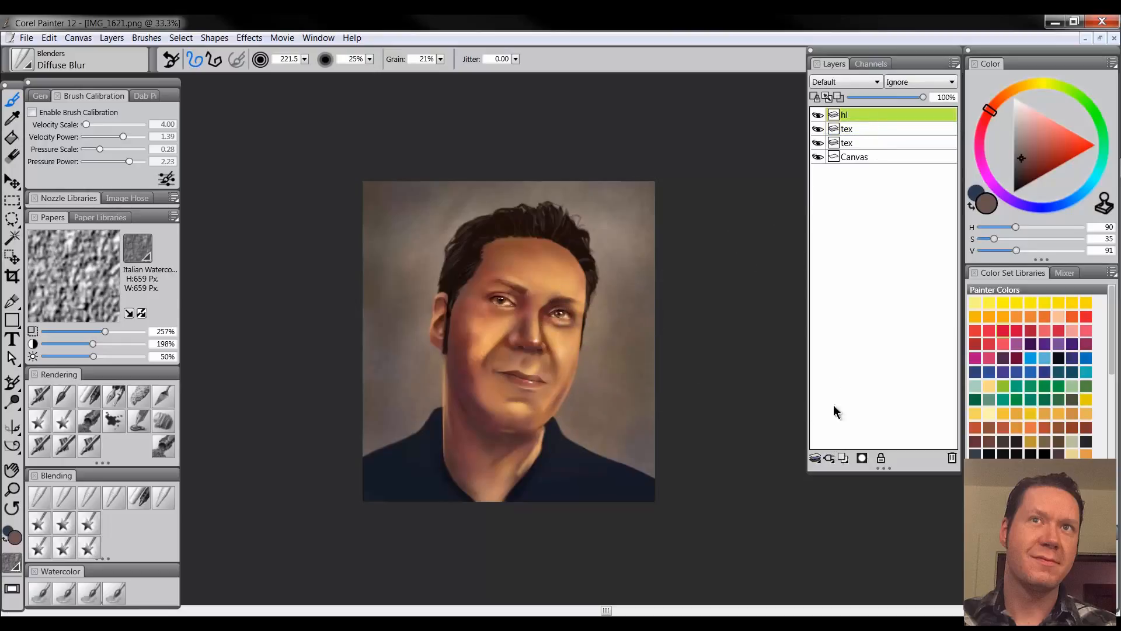
pyautogui.click(844, 459)
pyautogui.doubleClick(851, 116)
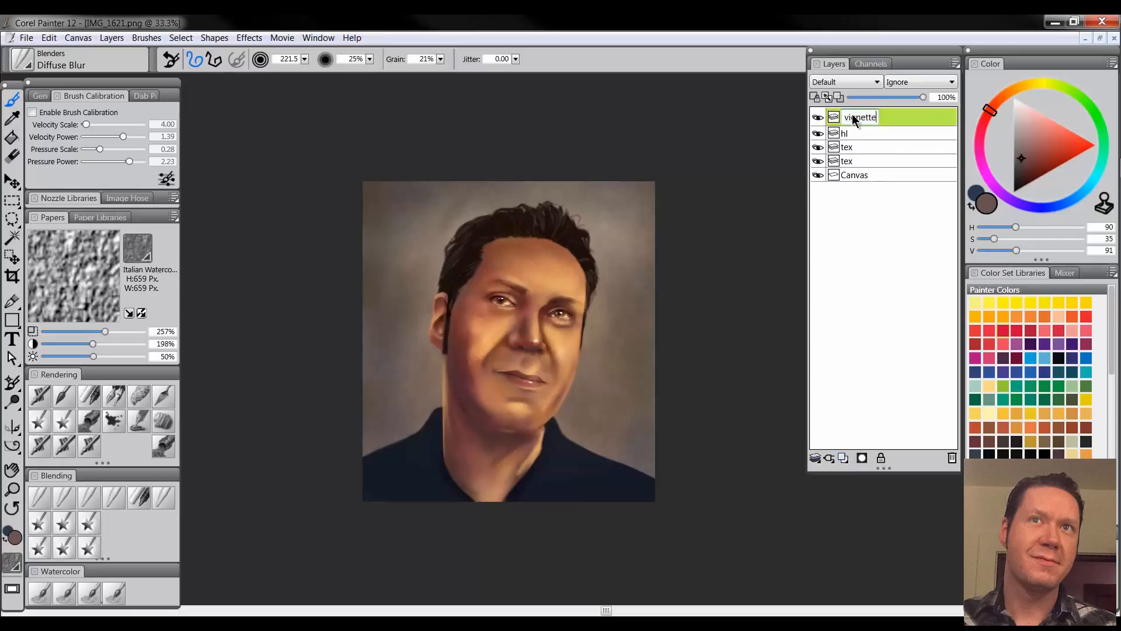
pyautogui.press('Return')
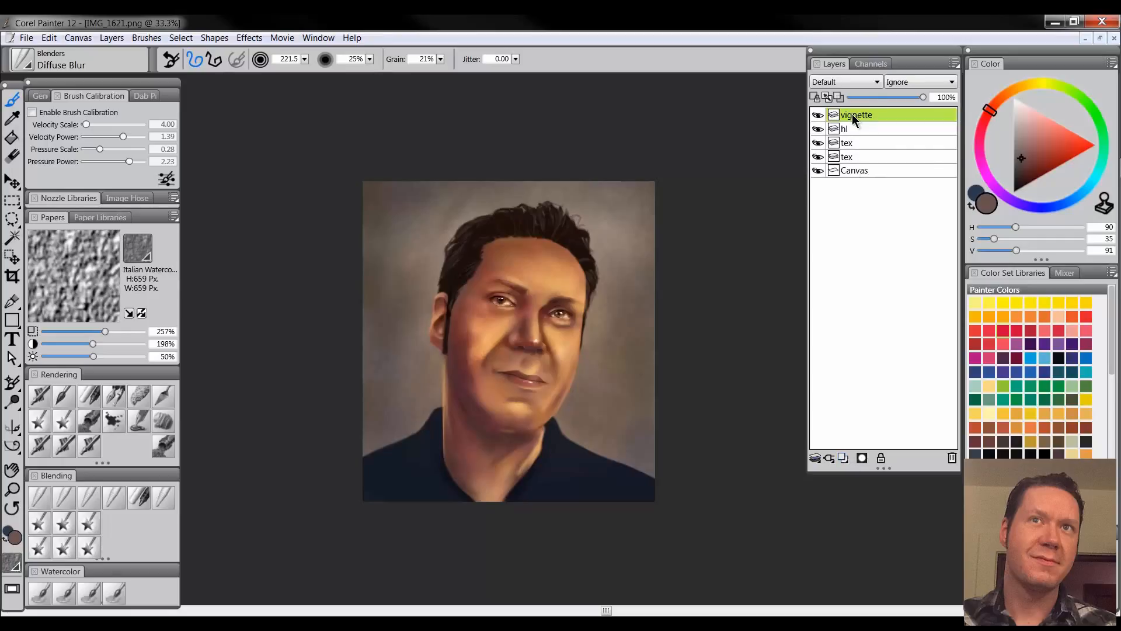
# Spray light turquoise across the upper background with a large Digital Airbrush
pyautogui.click(1073, 201)
pyautogui.moveTo(1051, 144); pyautogui.dragTo(1055, 127)
pyautogui.click(1090, 184)
pyautogui.click(1104, 163)
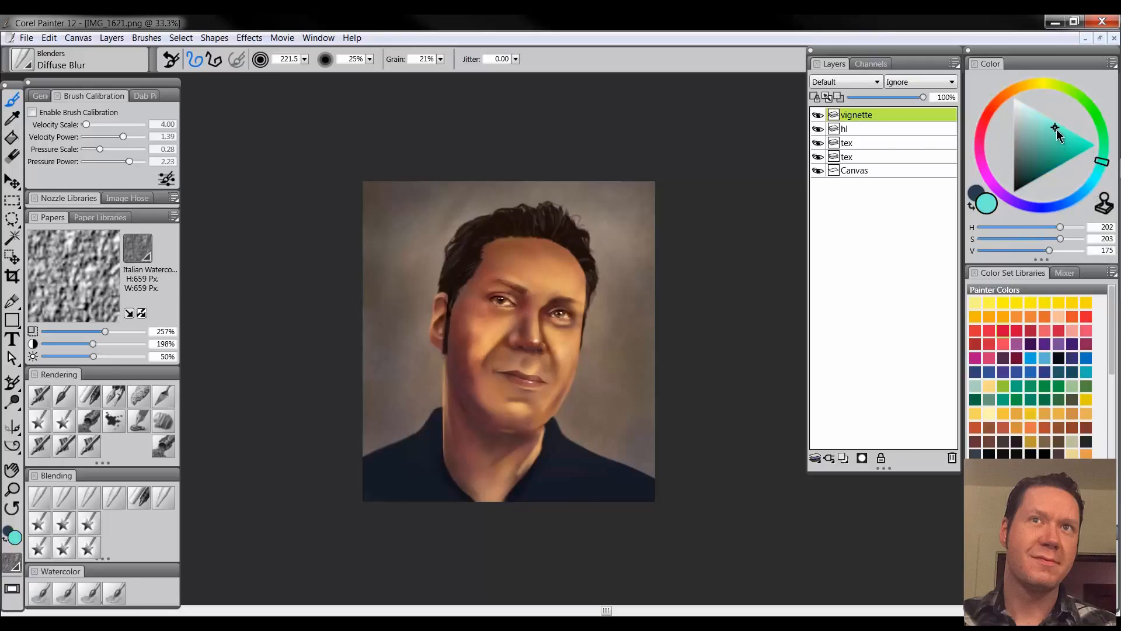
pyautogui.click(39, 393)
pyautogui.moveTo(309, 210); pyautogui.dragTo(374, 280)
pyautogui.moveTo(351, 237)
pyautogui.mouseDown()
pyautogui.moveTo(370, 192)
pyautogui.moveTo(348, 218)
pyautogui.moveTo(741, 212)
pyautogui.mouseUp()
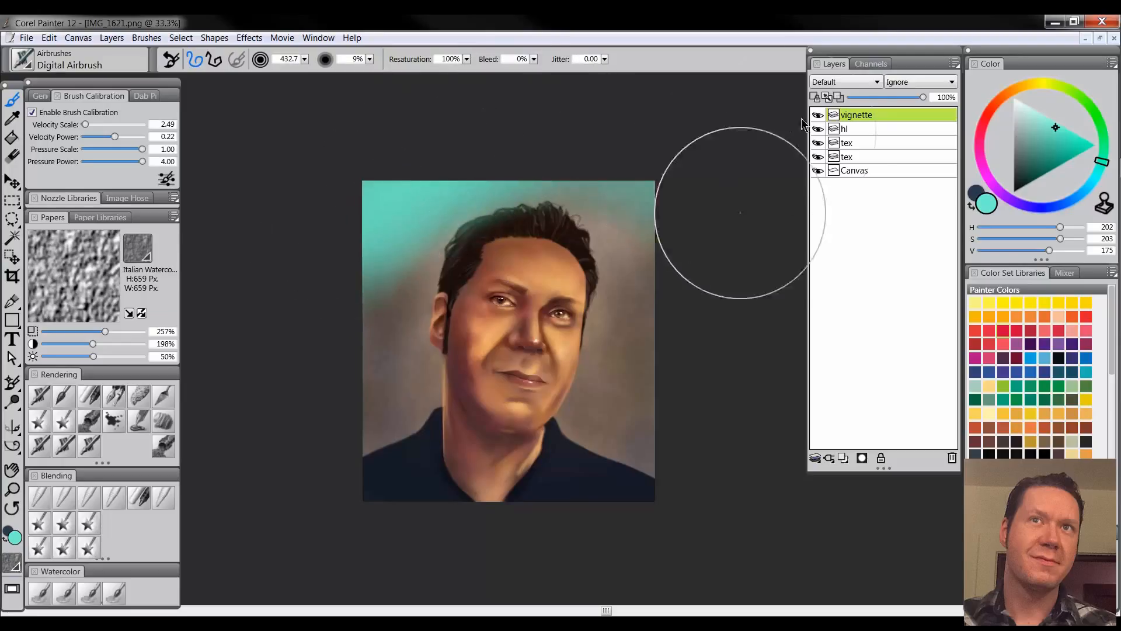
# Set the "vignette" layer to Multiply and extend the turquoise tint down the left background, shirt, neck and shadowed side of the face
pyautogui.click(840, 84)
pyautogui.click(824, 191)
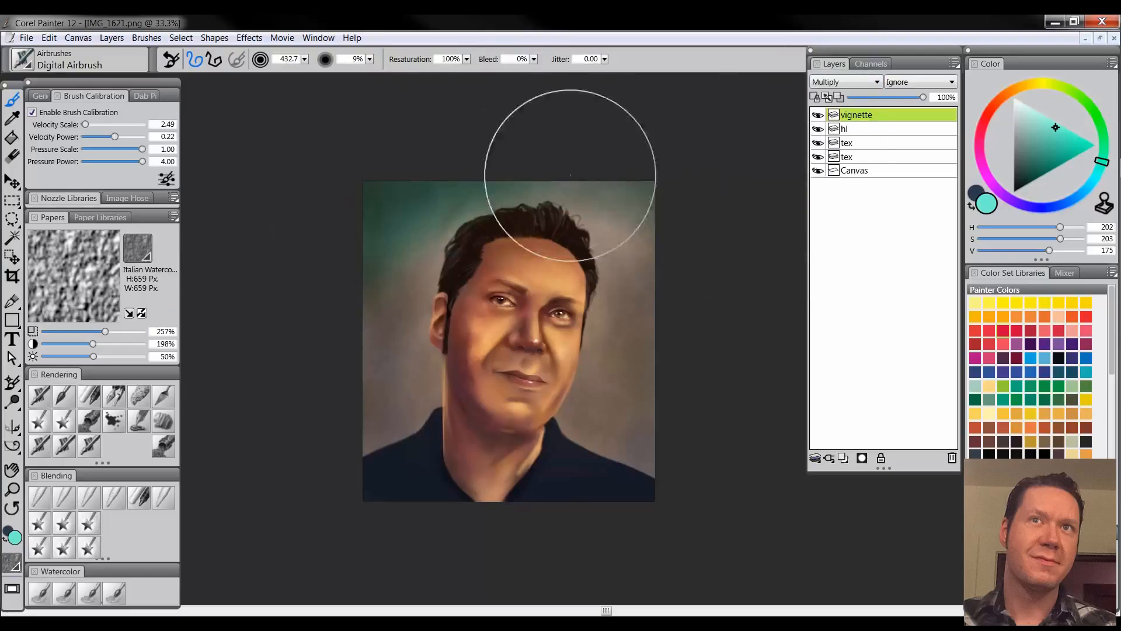
pyautogui.moveTo(368, 188)
pyautogui.mouseDown()
pyautogui.moveTo(365, 342)
pyautogui.moveTo(401, 471)
pyautogui.mouseUp()
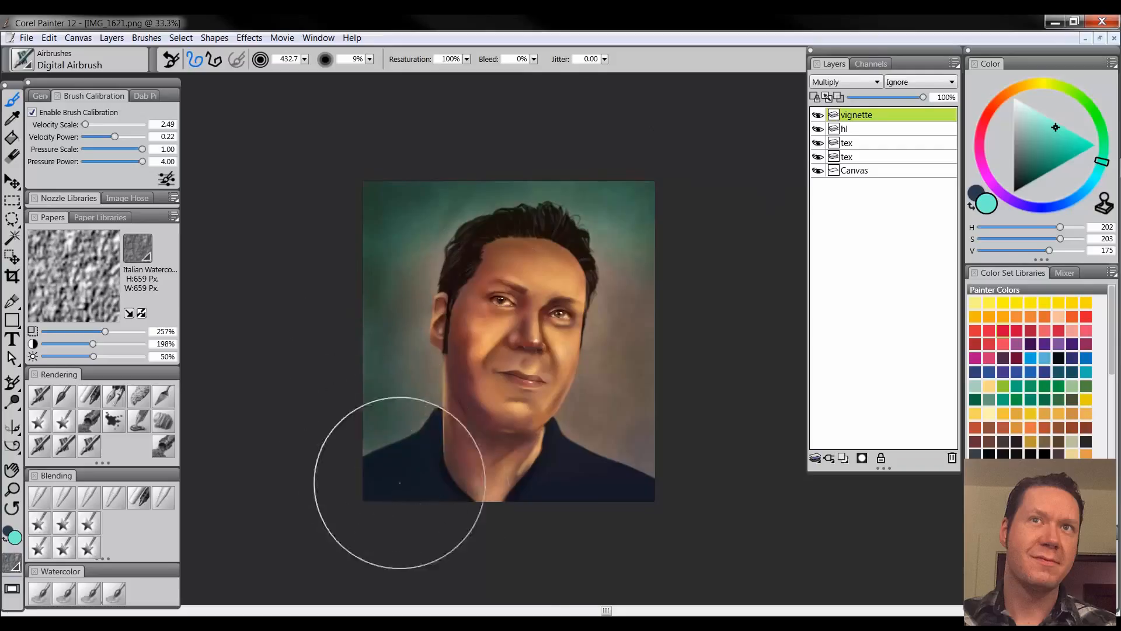
pyautogui.moveTo(512, 513)
pyautogui.mouseDown()
pyautogui.moveTo(646, 504)
pyautogui.moveTo(590, 477)
pyautogui.moveTo(459, 454)
pyautogui.moveTo(441, 381)
pyautogui.moveTo(453, 280)
pyautogui.mouseUp()
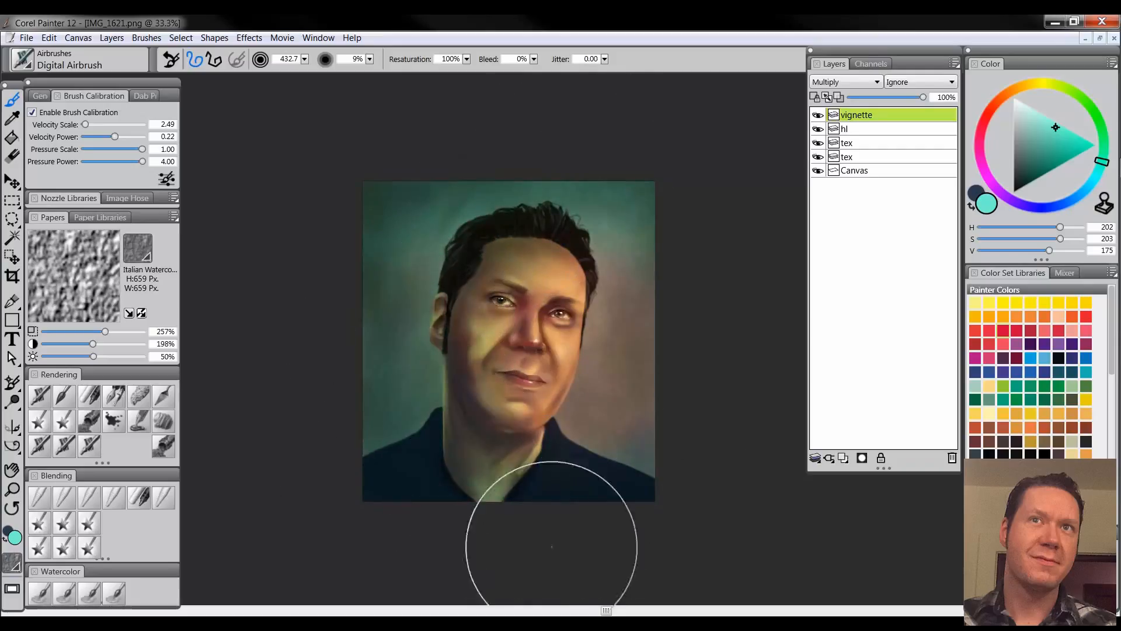
# Airbrush a pink tint down the right background and the right side of the face
pyautogui.click(984, 137)
pyautogui.moveTo(618, 232)
pyautogui.mouseDown()
pyautogui.moveTo(638, 323)
pyautogui.moveTo(608, 523)
pyautogui.mouseUp()
pyautogui.moveTo(554, 234)
pyautogui.mouseDown()
pyautogui.moveTo(566, 409)
pyautogui.moveTo(546, 512)
pyautogui.mouseUp()
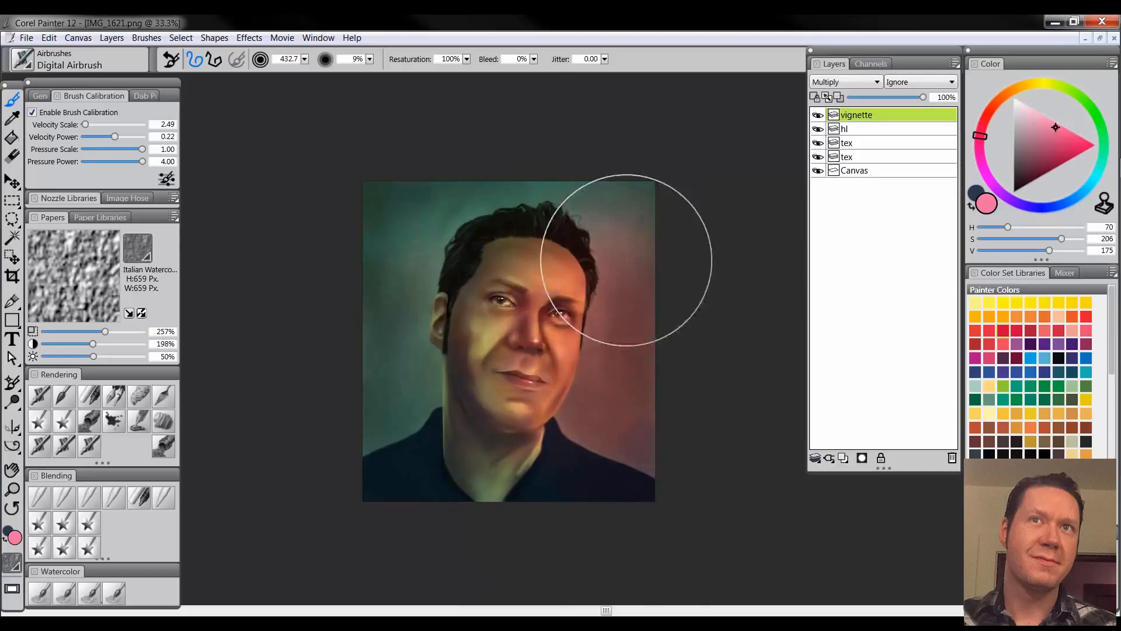
pyautogui.moveTo(602, 157)
pyautogui.mouseDown()
pyautogui.moveTo(642, 193)
pyautogui.moveTo(669, 349)
pyautogui.moveTo(598, 571)
pyautogui.mouseUp()
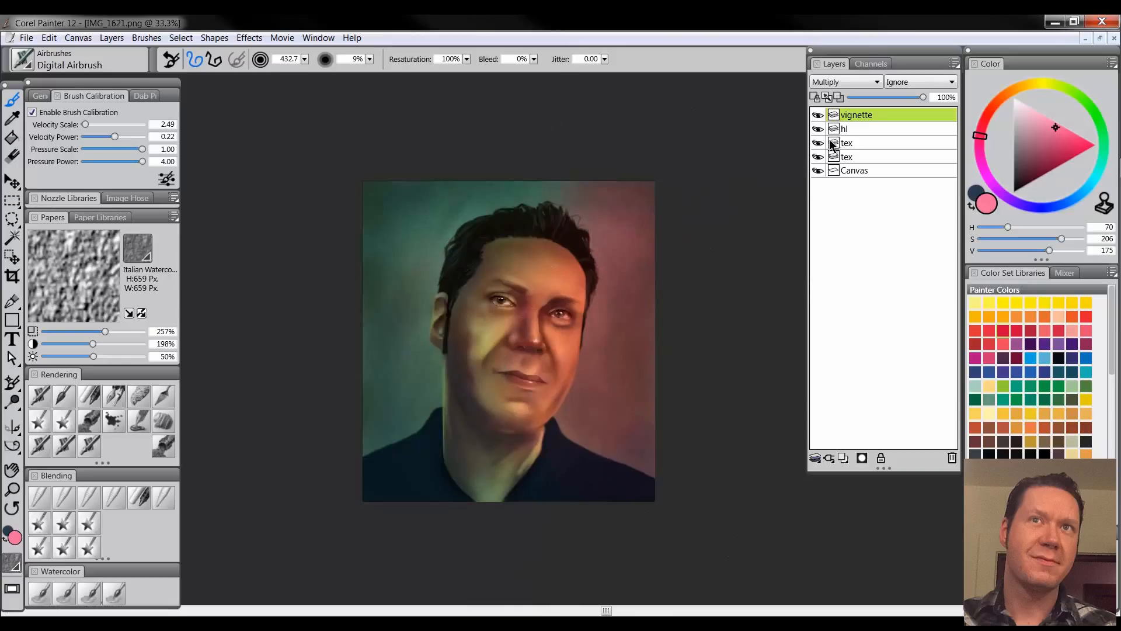
# Airbrush turquoise with a smaller brush into the facial shadows around the chin, cheek, nose and brow
pyautogui.click(1101, 166)
pyautogui.press('[')
pyautogui.moveTo(505, 408)
pyautogui.mouseDown()
pyautogui.moveTo(467, 354)
pyautogui.moveTo(457, 310)
pyautogui.moveTo(454, 353)
pyautogui.mouseUp()
pyautogui.moveTo(520, 339)
pyautogui.mouseDown()
pyautogui.moveTo(522, 296)
pyautogui.moveTo(494, 304)
pyautogui.moveTo(508, 344)
pyautogui.moveTo(526, 239)
pyautogui.moveTo(461, 303)
pyautogui.moveTo(486, 393)
pyautogui.moveTo(507, 357)
pyautogui.moveTo(511, 448)
pyautogui.moveTo(481, 270)
pyautogui.moveTo(558, 223)
pyautogui.mouseUp()
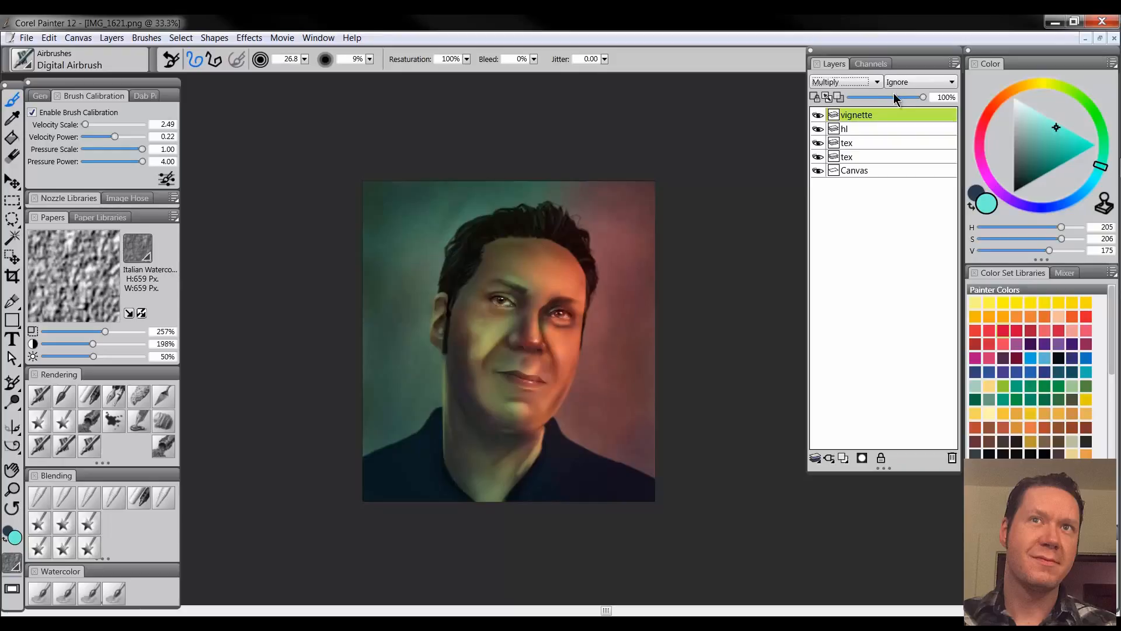
# Lower the "vignette" layer's opacity to 53% and rename it "tint"
pyautogui.moveTo(891, 97); pyautogui.dragTo(886, 100)
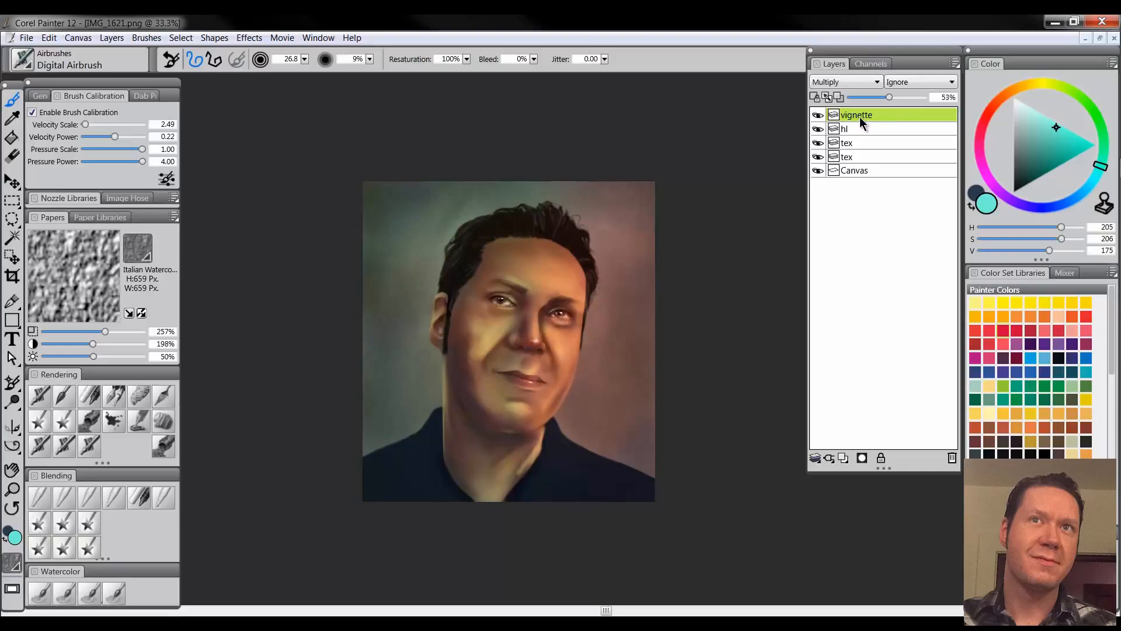
pyautogui.doubleClick(859, 115)
pyautogui.write('tint')
pyautogui.press('Return')
# Add a new top layer and name it "vignette"
pyautogui.click(844, 458)
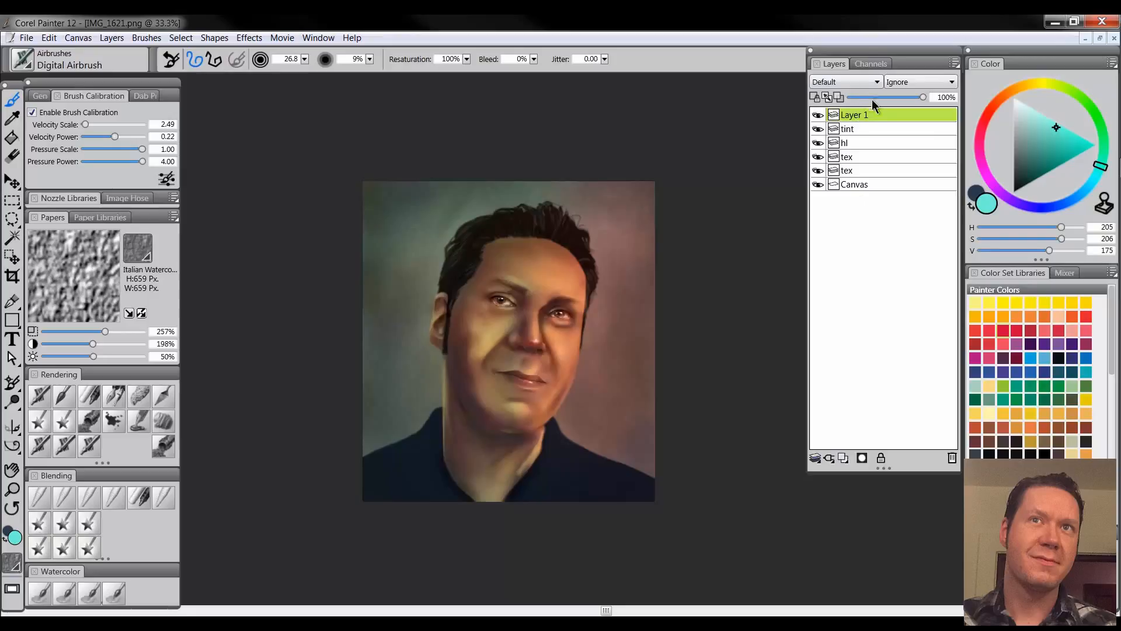
pyautogui.doubleClick(855, 115)
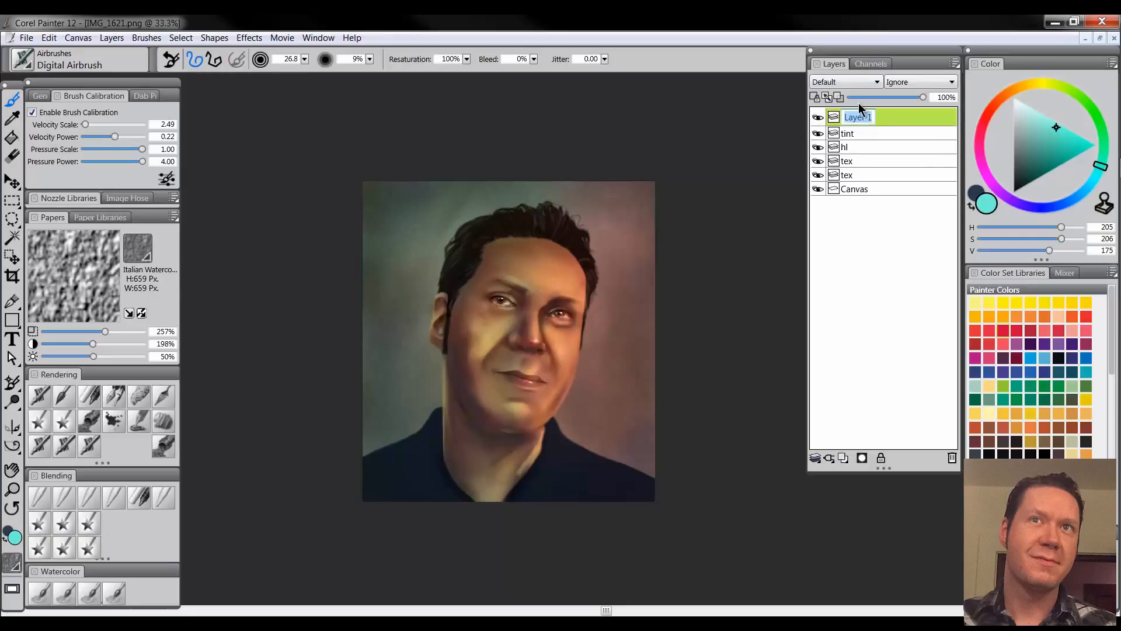
pyautogui.write('vignette')
pyautogui.press('Return')
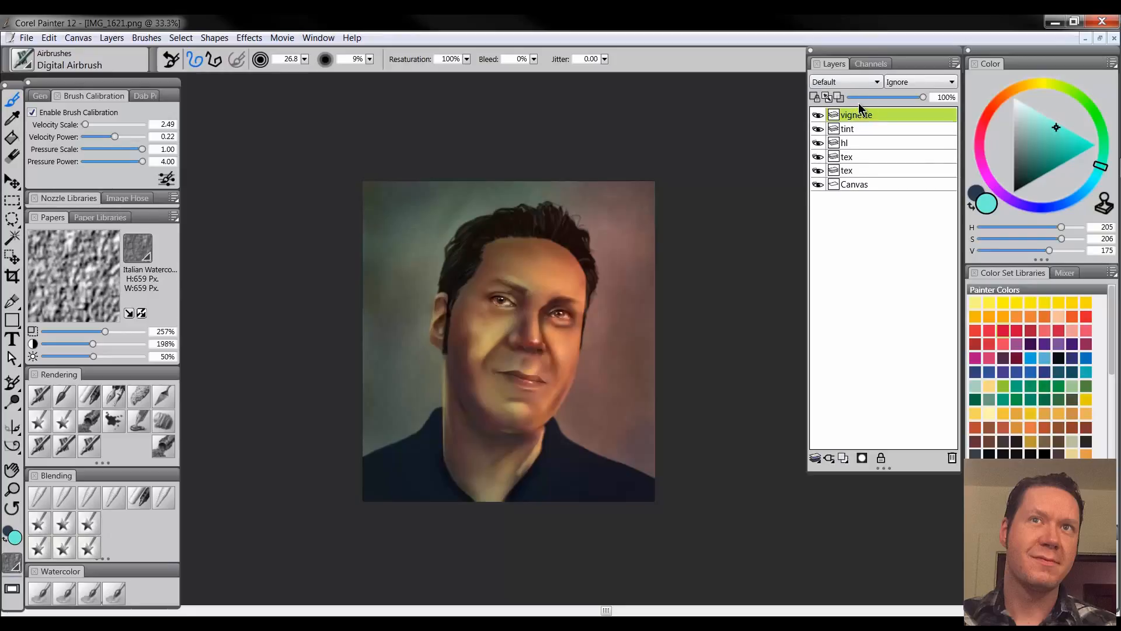
# Airbrush dark blue along the upper edge of the canvas and set the "vignette" layer to Multiply
pyautogui.click(1041, 176)
pyautogui.click(1055, 207)
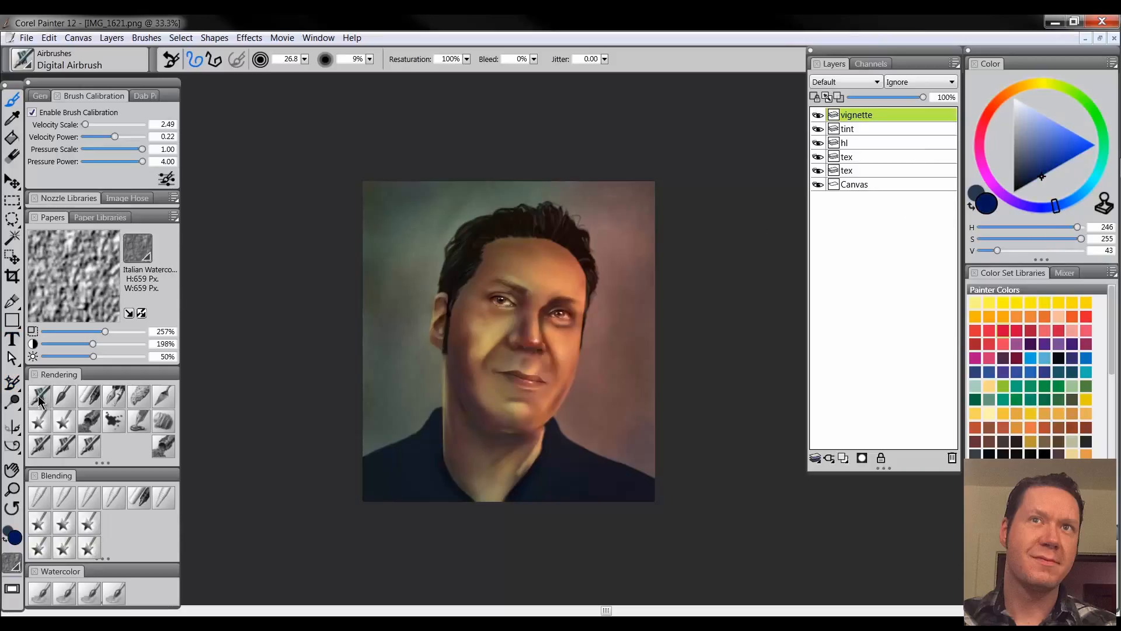
pyautogui.moveTo(410, 206)
pyautogui.mouseDown()
pyautogui.moveTo(348, 211)
pyautogui.moveTo(366, 177)
pyautogui.moveTo(626, 159)
pyautogui.moveTo(451, 165)
pyautogui.mouseUp()
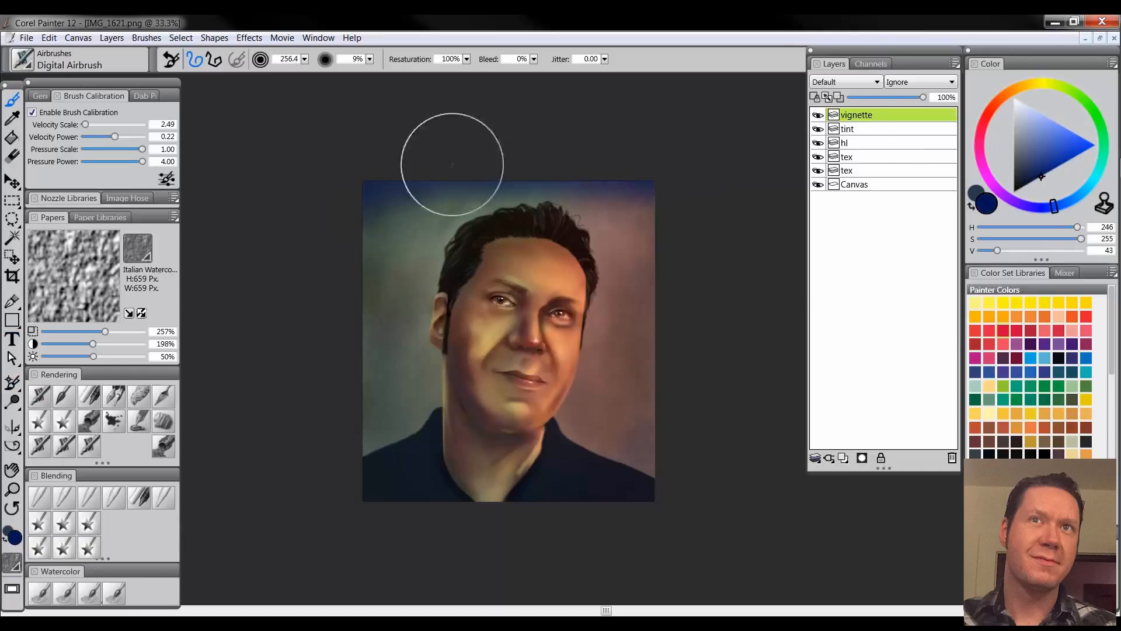
pyautogui.click(840, 82)
pyautogui.click(829, 182)
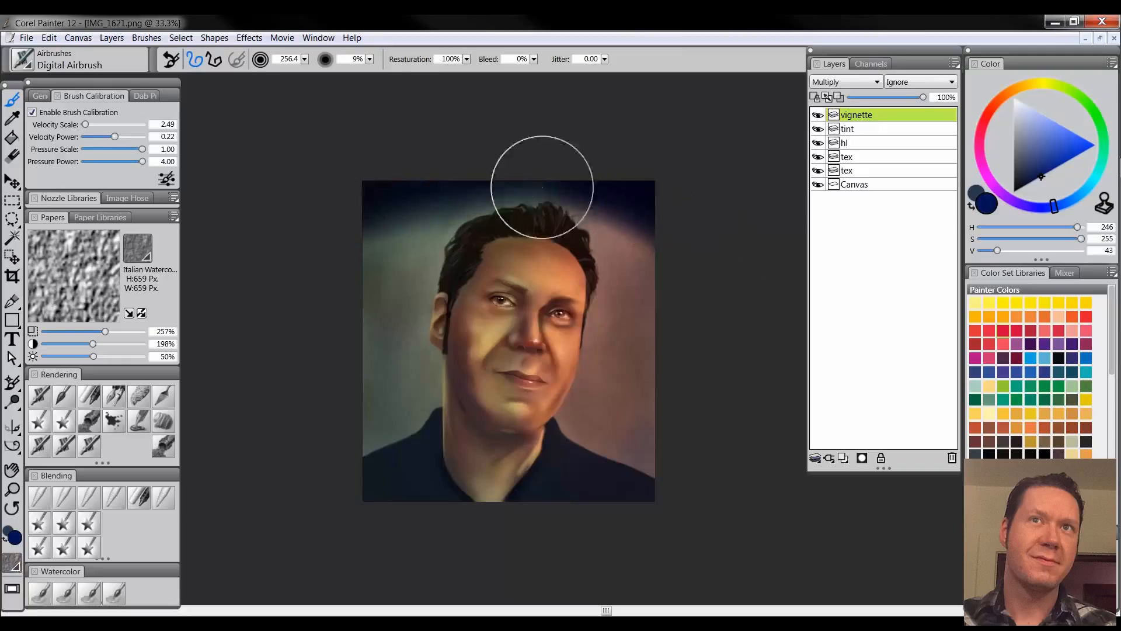
# Undo the heavy dark blue spraying and airbrush a softer vignette around the canvas edges with a larger brush
pyautogui.hotkey('ctrl', 'z')
pyautogui.moveTo(488, 211); pyautogui.dragTo(422, 196)
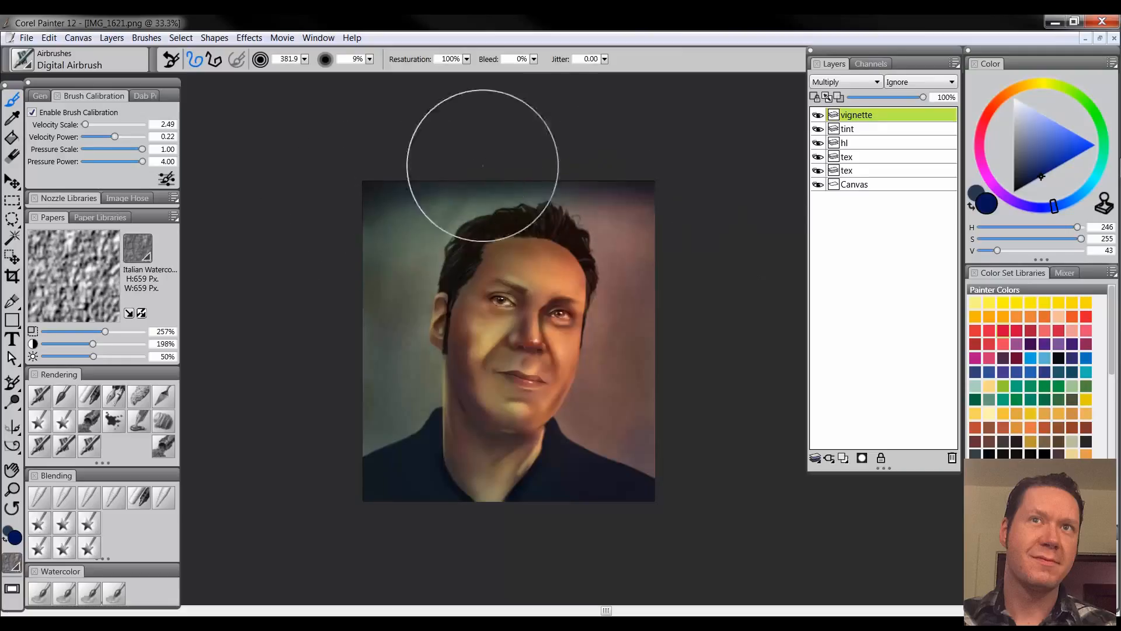
pyautogui.moveTo(498, 172)
pyautogui.mouseDown()
pyautogui.moveTo(615, 173)
pyautogui.moveTo(521, 163)
pyautogui.moveTo(267, 259)
pyautogui.moveTo(380, 188)
pyautogui.moveTo(314, 422)
pyautogui.moveTo(374, 197)
pyautogui.moveTo(356, 418)
pyautogui.moveTo(345, 433)
pyautogui.moveTo(427, 511)
pyautogui.moveTo(425, 526)
pyautogui.moveTo(590, 525)
pyautogui.moveTo(641, 510)
pyautogui.moveTo(682, 397)
pyautogui.moveTo(687, 313)
pyautogui.moveTo(648, 180)
pyautogui.moveTo(689, 408)
pyautogui.mouseUp()
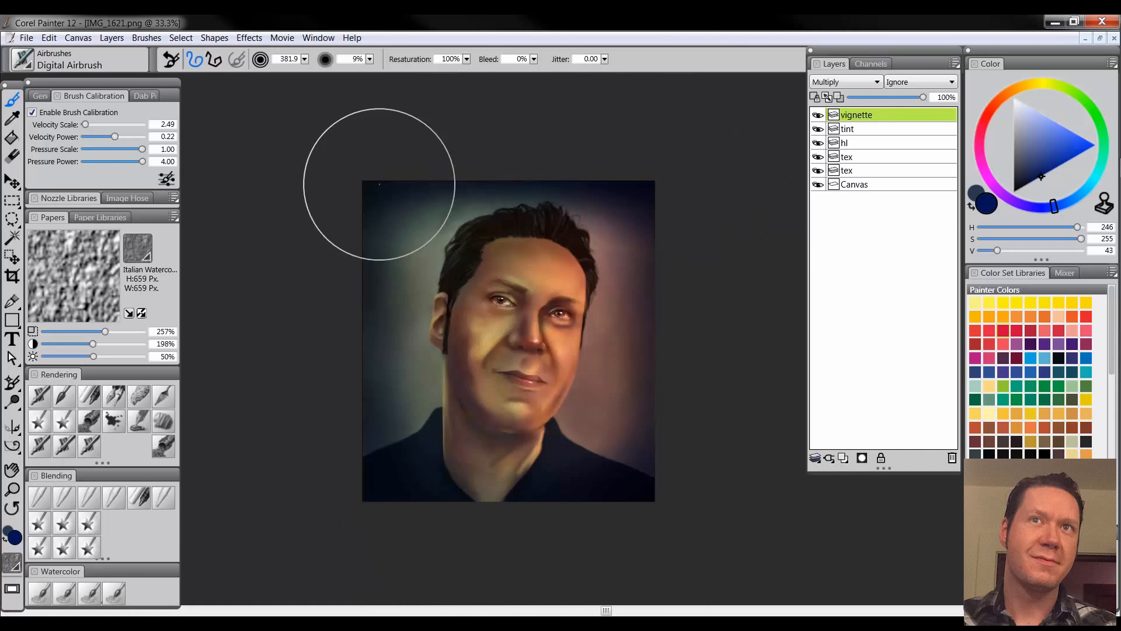
# Lower the "vignette" layer's opacity to 50%
pyautogui.click(896, 97)
pyautogui.moveTo(877, 97); pyautogui.dragTo(891, 97)
pyautogui.click(12, 489)
pyautogui.click(562, 337)
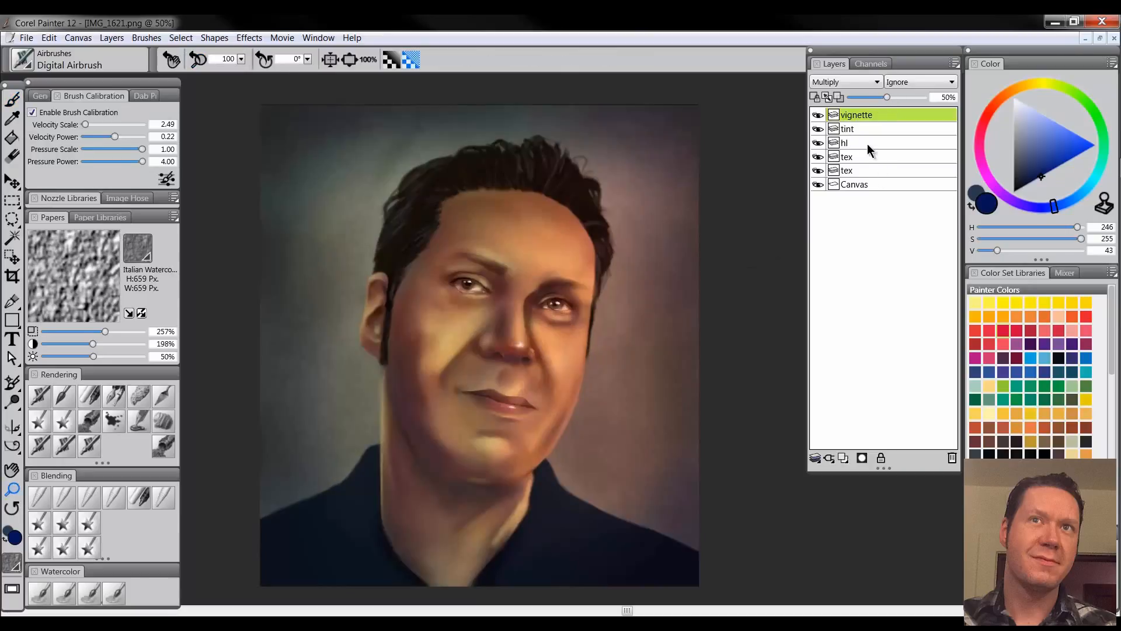
# Add a new layer above "hl" and name it "hl2"
pyautogui.click(864, 143)
pyautogui.click(843, 458)
pyautogui.doubleClick(865, 141)
pyautogui.write('hl2')
pyautogui.press('Return')
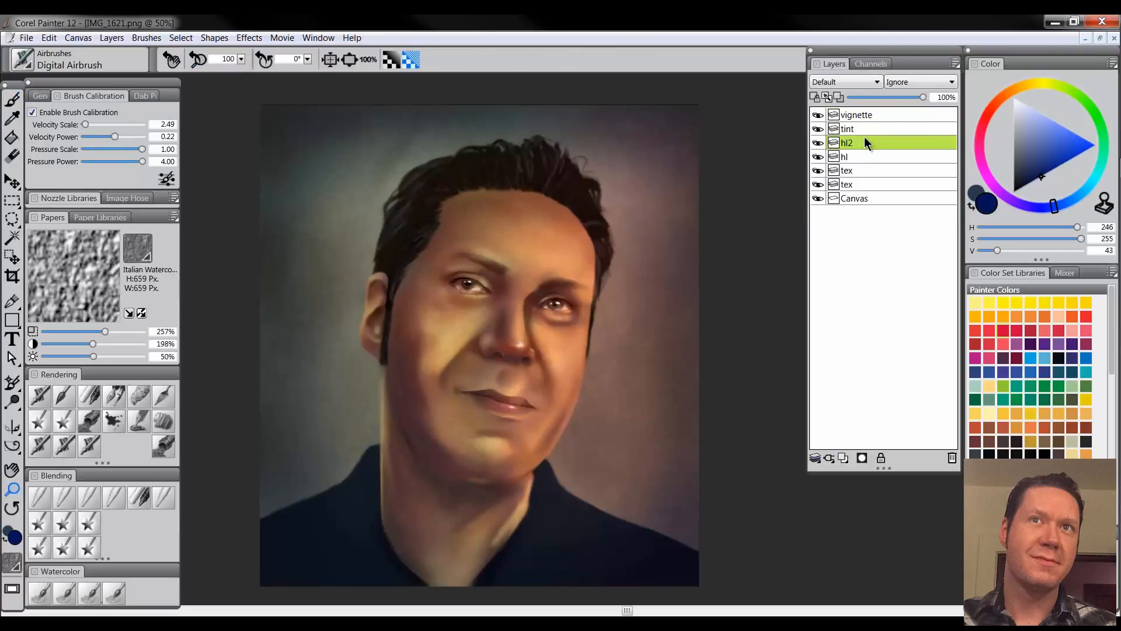
# Choose a pale cream color (hue 114, value 240) and switch to the Square Chalk brush
pyautogui.click(1023, 104)
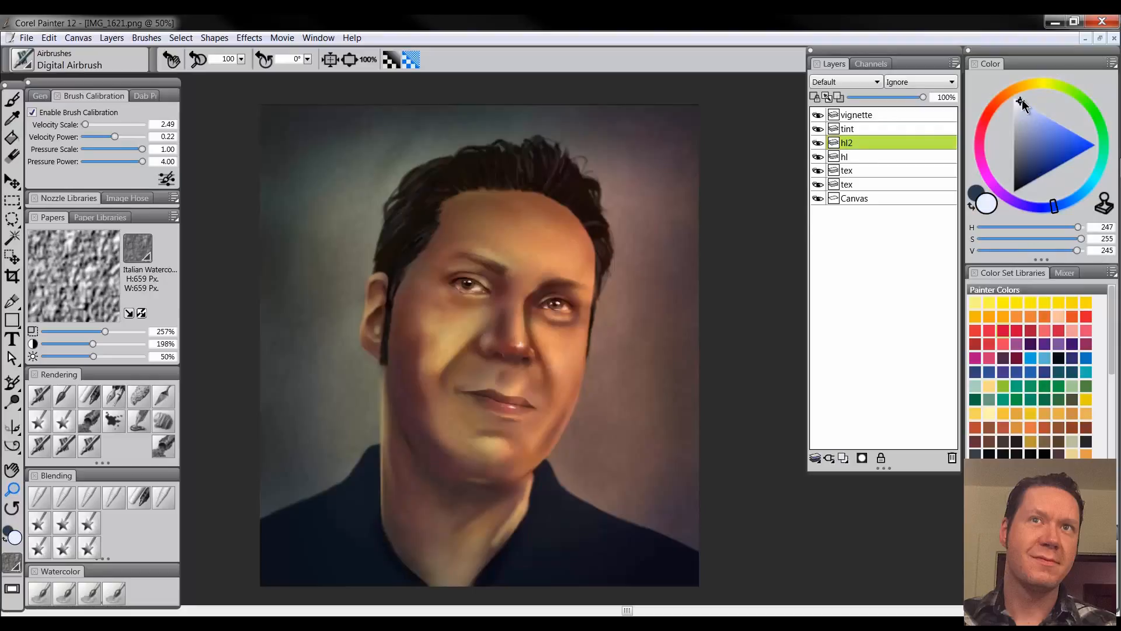
pyautogui.click(1031, 88)
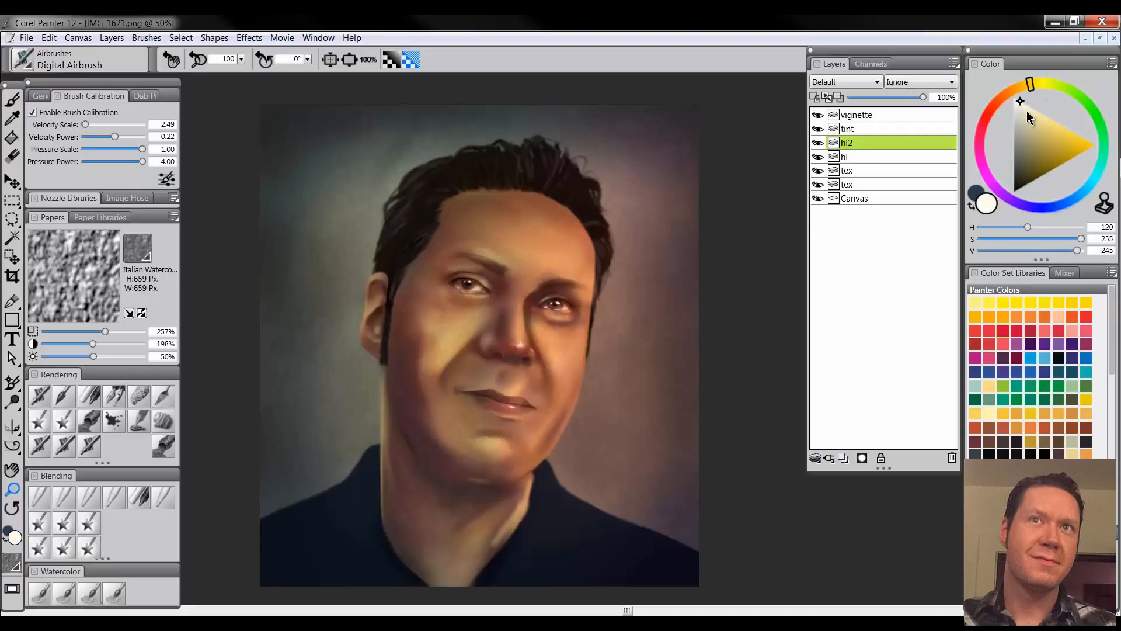
pyautogui.click(1022, 98)
pyautogui.click(1026, 107)
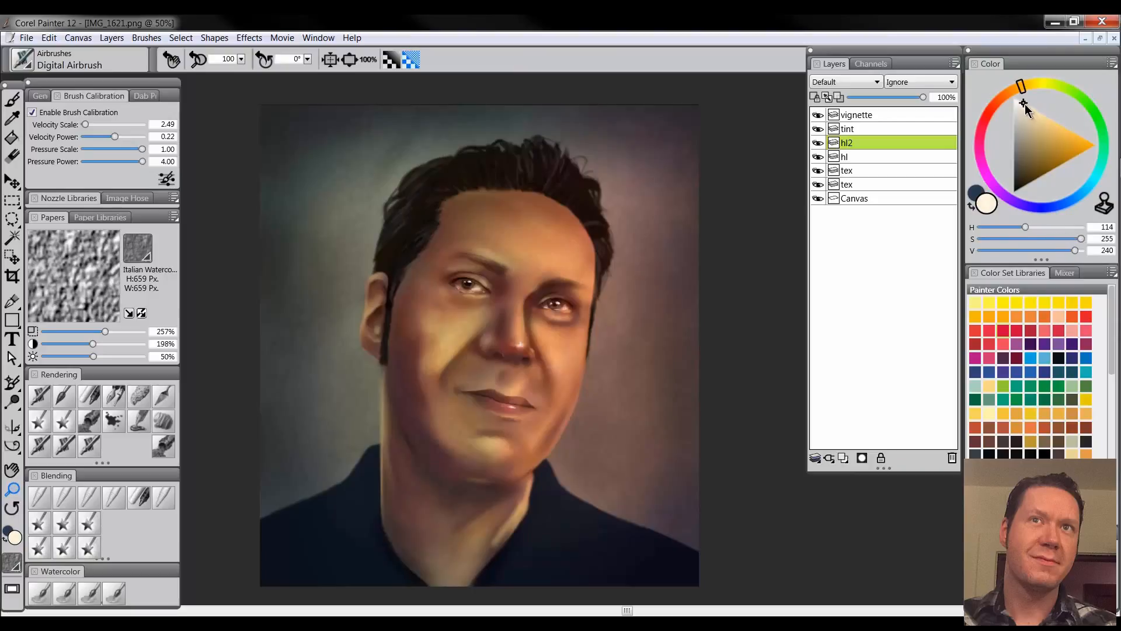
pyautogui.click(571, 330)
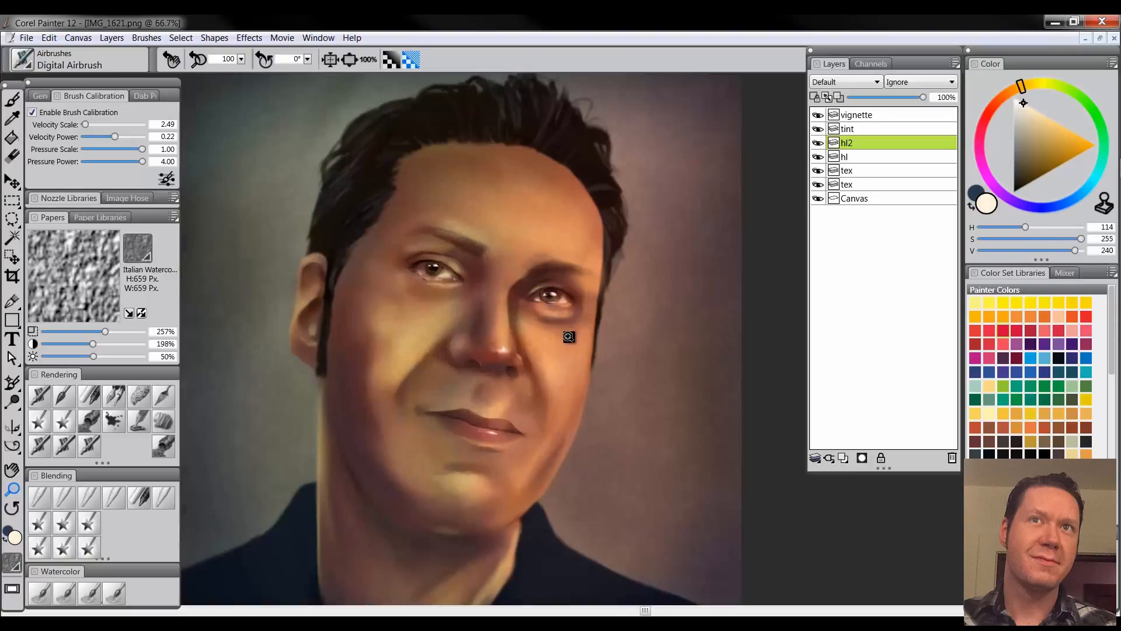
pyautogui.click(88, 392)
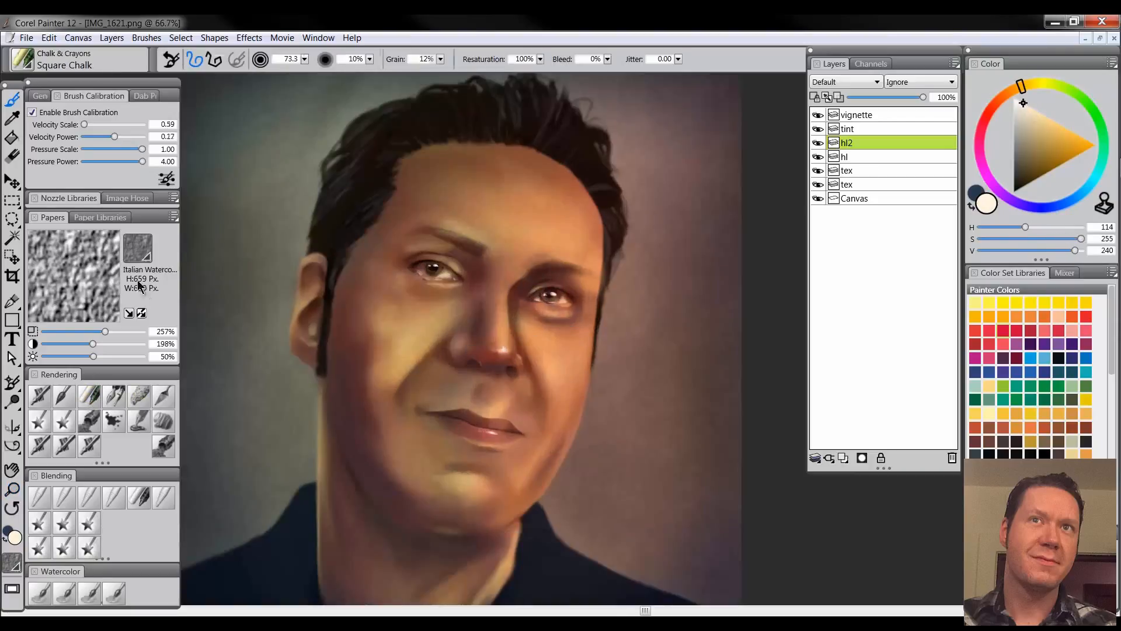
# Set the paper texture to 134% scale and 400% contrast, undoing the coarse test stroke on the cheek
pyautogui.click(145, 332)
pyautogui.click(145, 344)
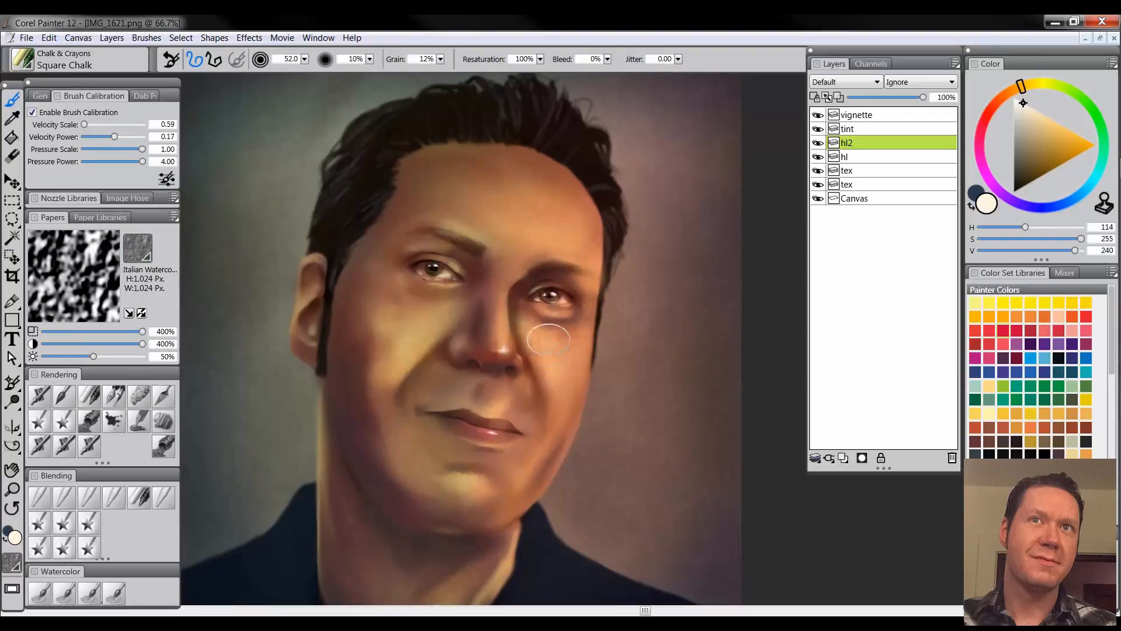
pyautogui.moveTo(548, 338); pyautogui.dragTo(564, 388)
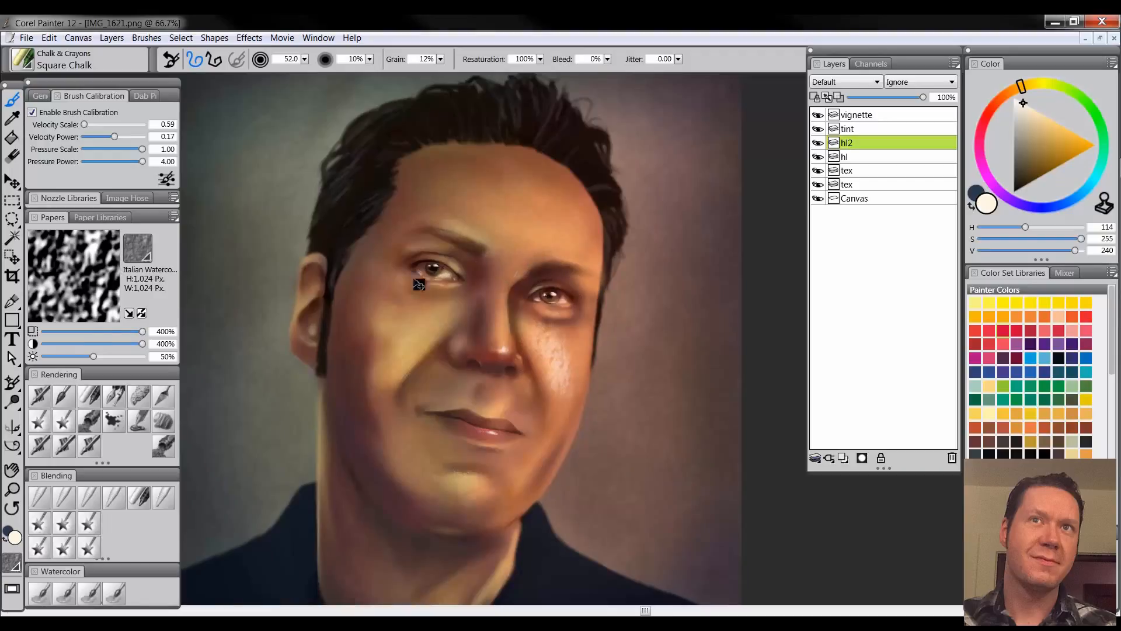
pyautogui.click(73, 331)
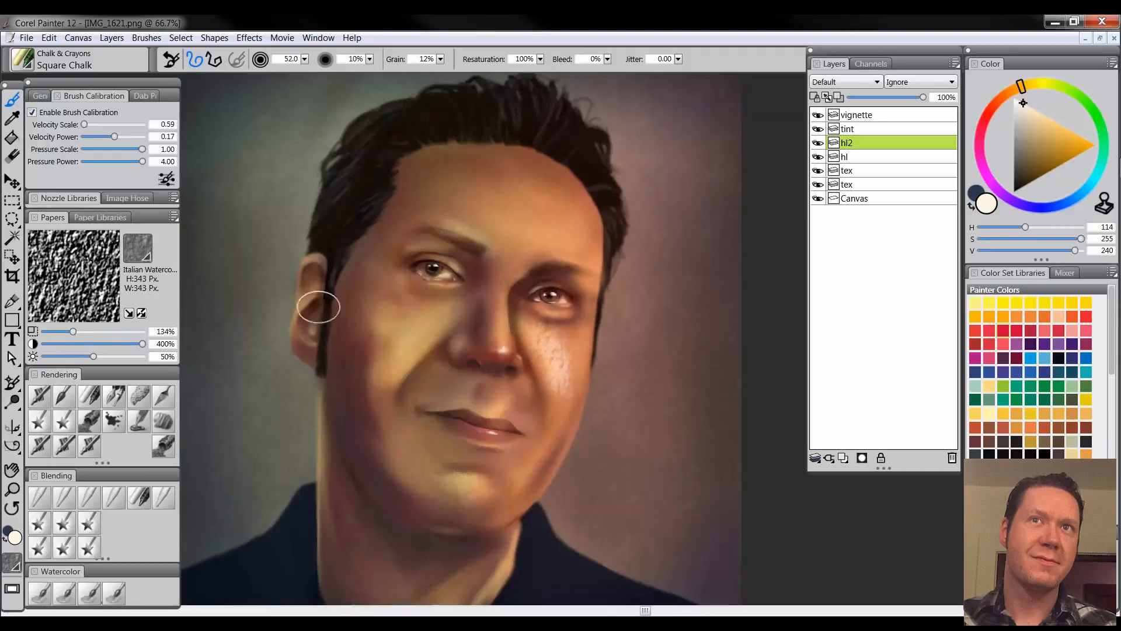
pyautogui.hotkey('ctrl', 'z')
# Chalk textured cream highlights on the cheeks, forehead and chin at brush size 19.2, and reinforce the cheek with white
pyautogui.moveTo(555, 348)
pyautogui.mouseDown()
pyautogui.moveTo(535, 335)
pyautogui.moveTo(563, 332)
pyautogui.mouseUp()
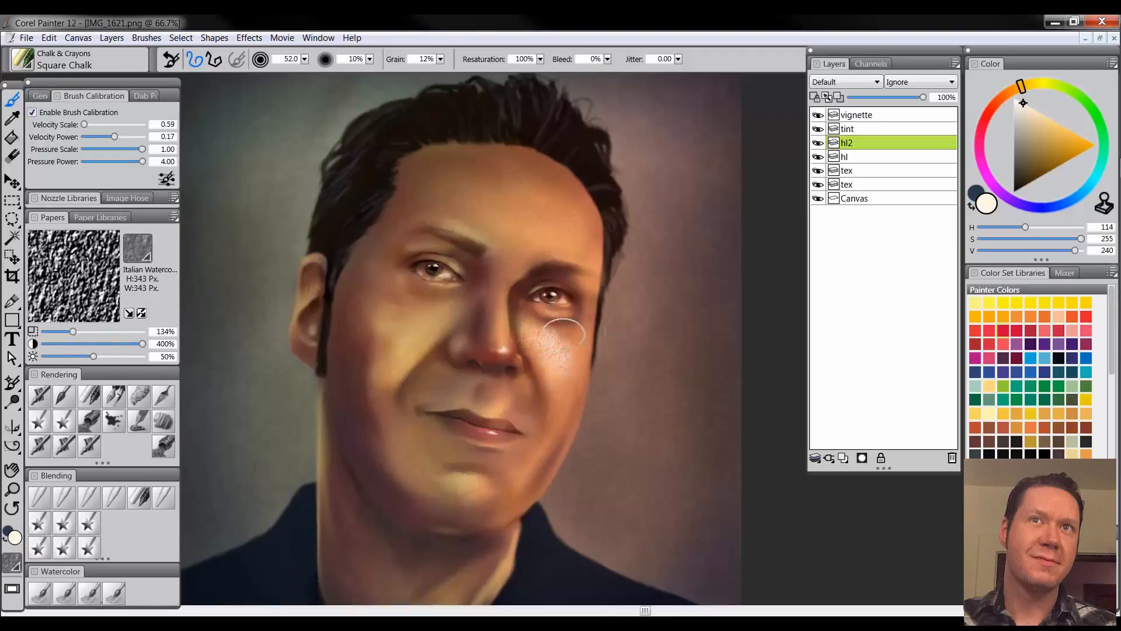
pyautogui.hotkey('ctrl', 'z')
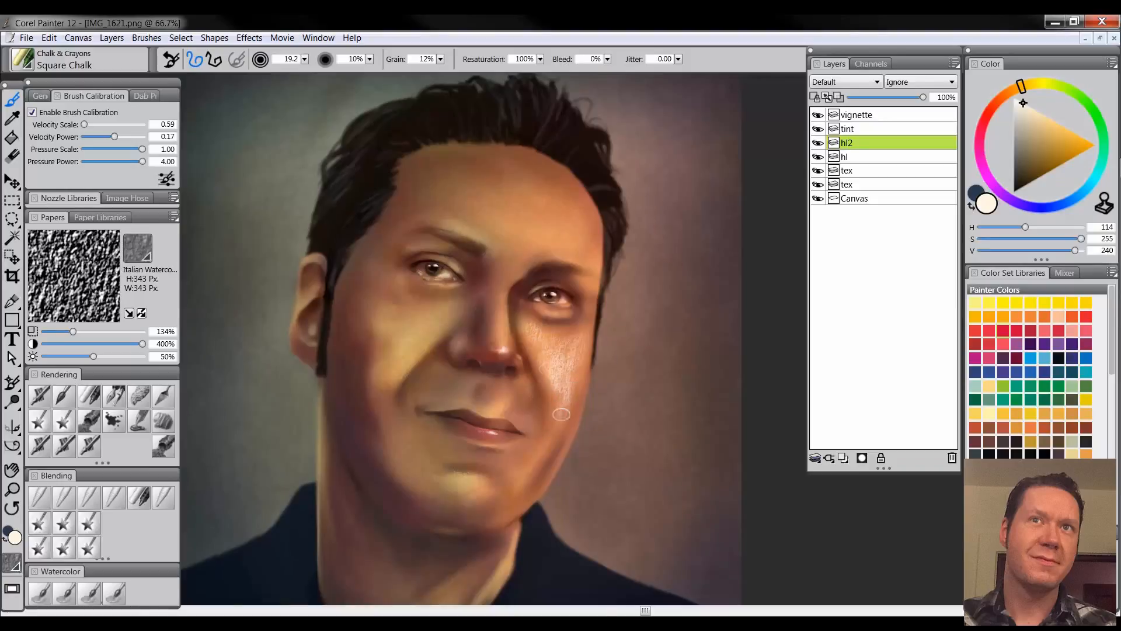
pyautogui.moveTo(584, 250); pyautogui.dragTo(542, 244)
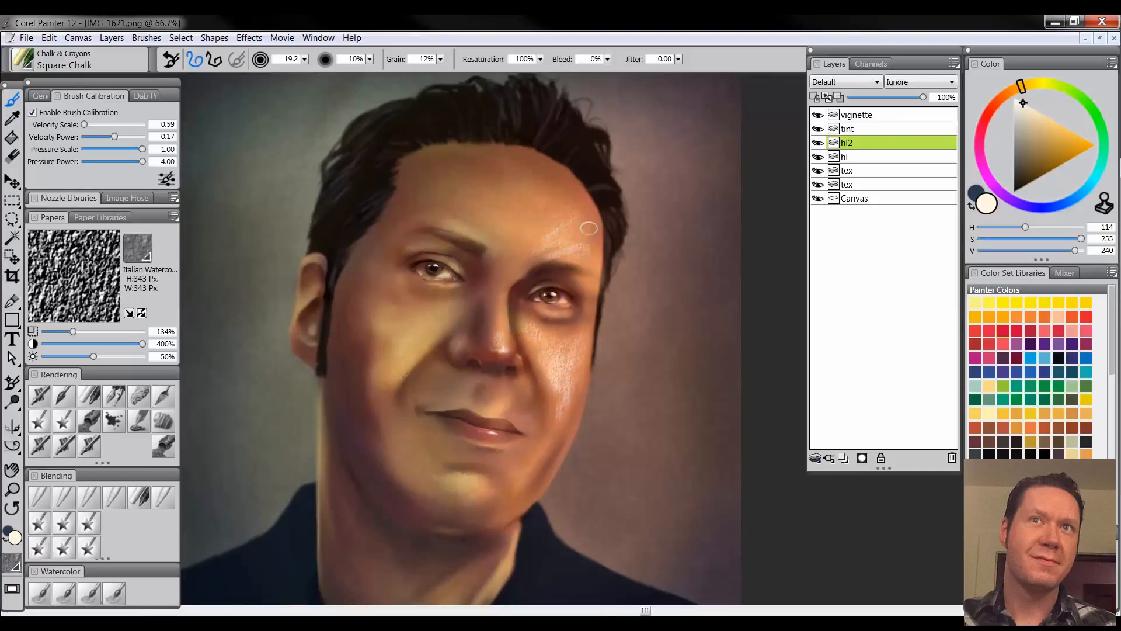
pyautogui.moveTo(432, 328); pyautogui.dragTo(412, 347)
pyautogui.moveTo(460, 476); pyautogui.dragTo(484, 493)
pyautogui.click(1014, 97)
pyautogui.moveTo(550, 340); pyautogui.dragTo(577, 368)
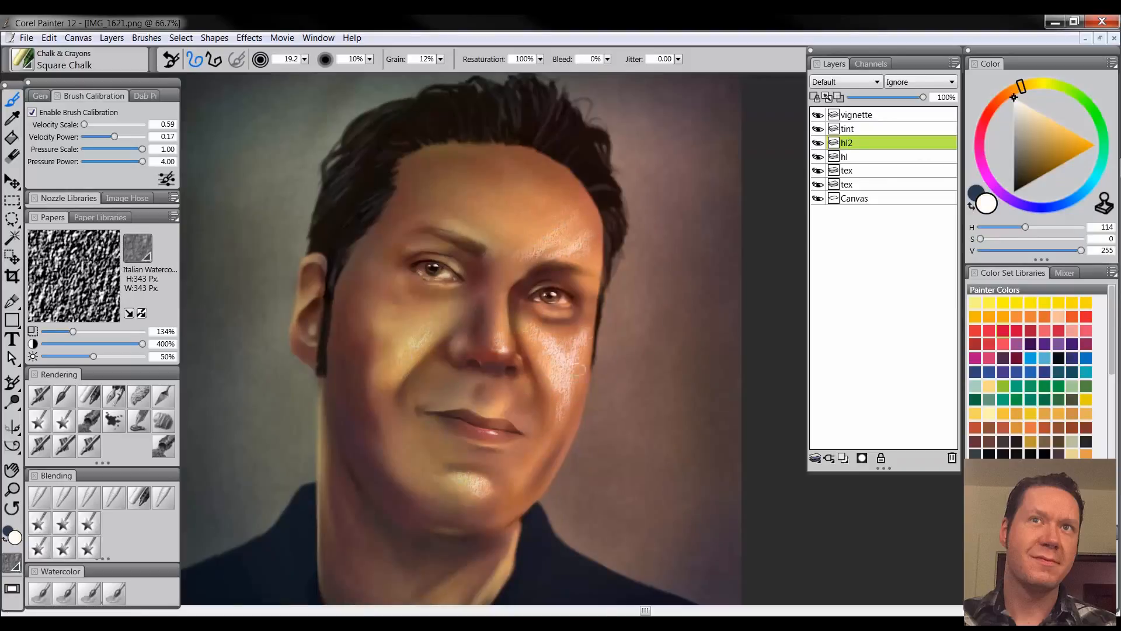
# Set the "hl2" layer to Screen and break up its highlights with black Custom Sponge dabs at size 166.4
pyautogui.click(142, 397)
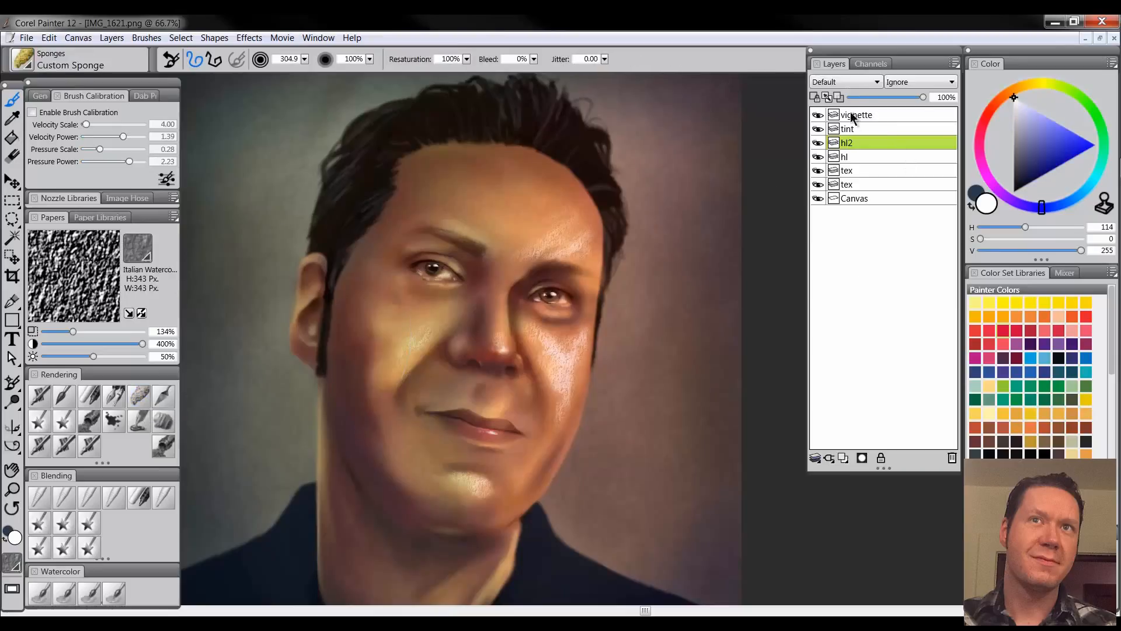
pyautogui.click(845, 82)
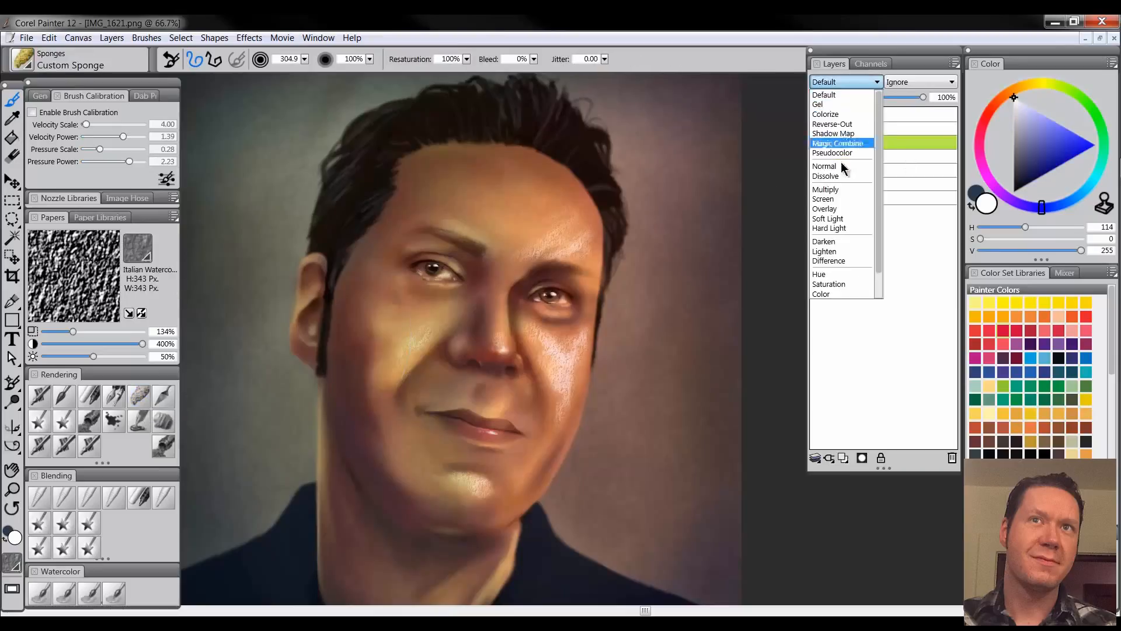
pyautogui.click(847, 198)
pyautogui.moveTo(1049, 147); pyautogui.dragTo(995, 257)
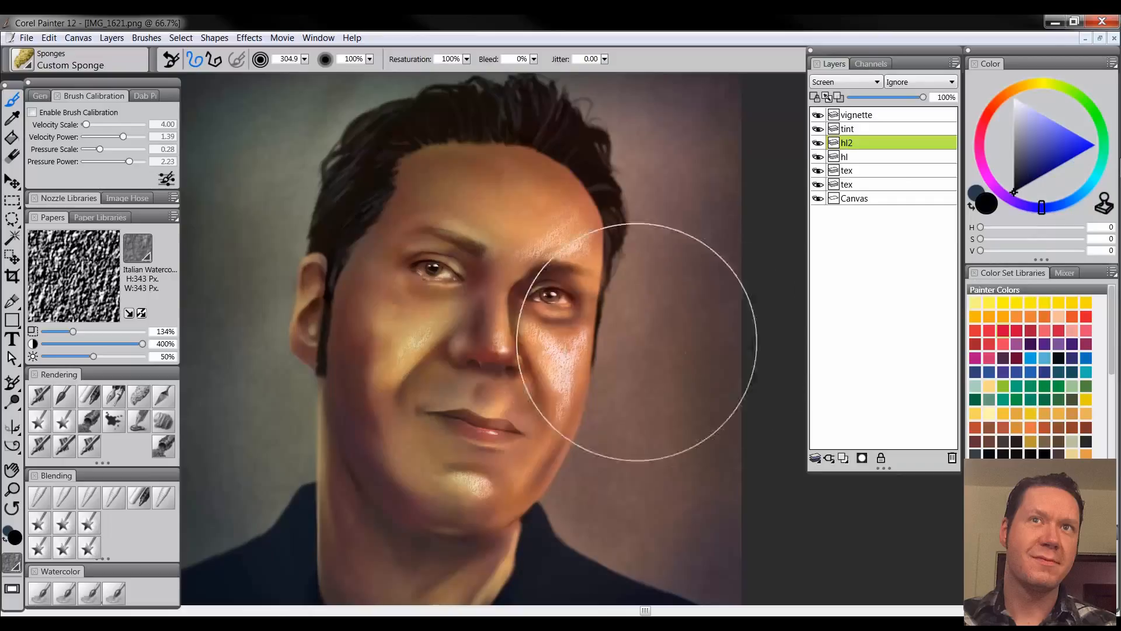
pyautogui.moveTo(547, 238)
pyautogui.mouseDown()
pyautogui.moveTo(580, 227)
pyautogui.moveTo(553, 207)
pyautogui.moveTo(573, 202)
pyautogui.moveTo(535, 230)
pyautogui.mouseUp()
pyautogui.moveTo(414, 334)
pyautogui.mouseDown()
pyautogui.moveTo(443, 418)
pyautogui.moveTo(449, 480)
pyautogui.moveTo(480, 495)
pyautogui.moveTo(474, 487)
pyautogui.moveTo(558, 351)
pyautogui.moveTo(528, 331)
pyautogui.moveTo(567, 428)
pyautogui.moveTo(582, 350)
pyautogui.moveTo(597, 333)
pyautogui.moveTo(514, 345)
pyautogui.moveTo(580, 247)
pyautogui.moveTo(529, 256)
pyautogui.moveTo(576, 227)
pyautogui.mouseUp()
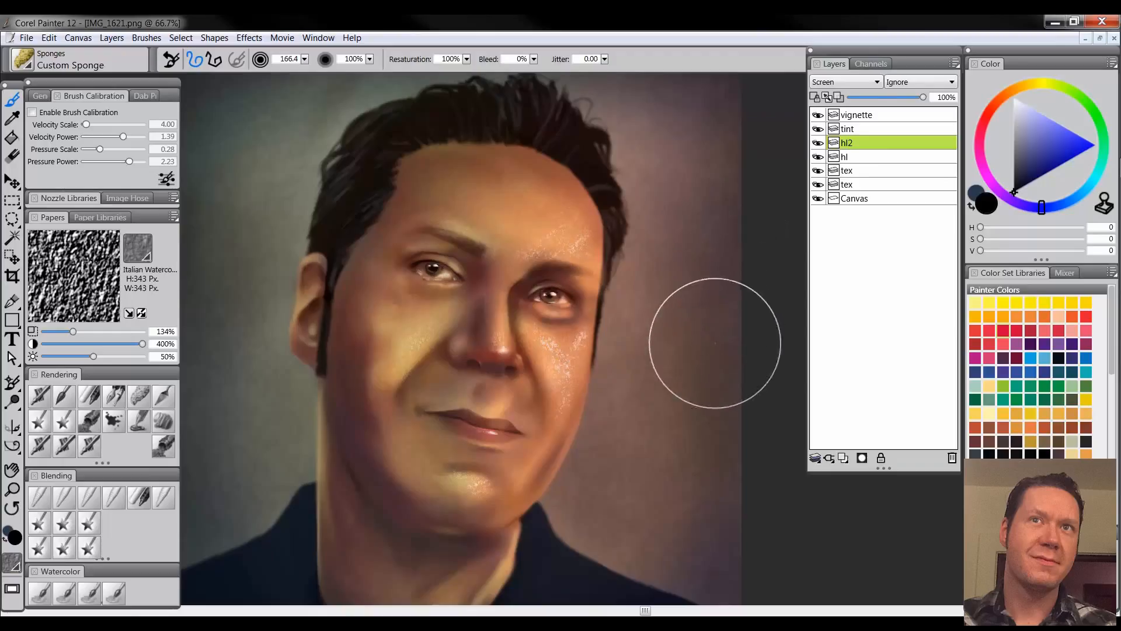
# Examine the black sponge marks with the "hl2" layer in Normal mode, and return the layer to Screen
pyautogui.click(854, 83)
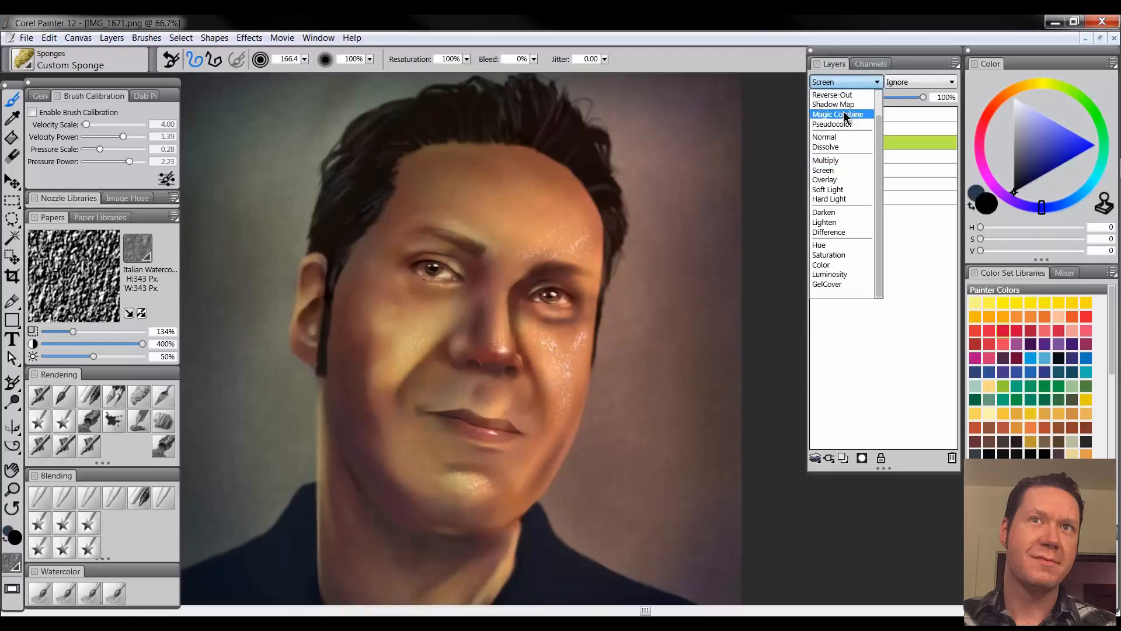
pyautogui.click(838, 143)
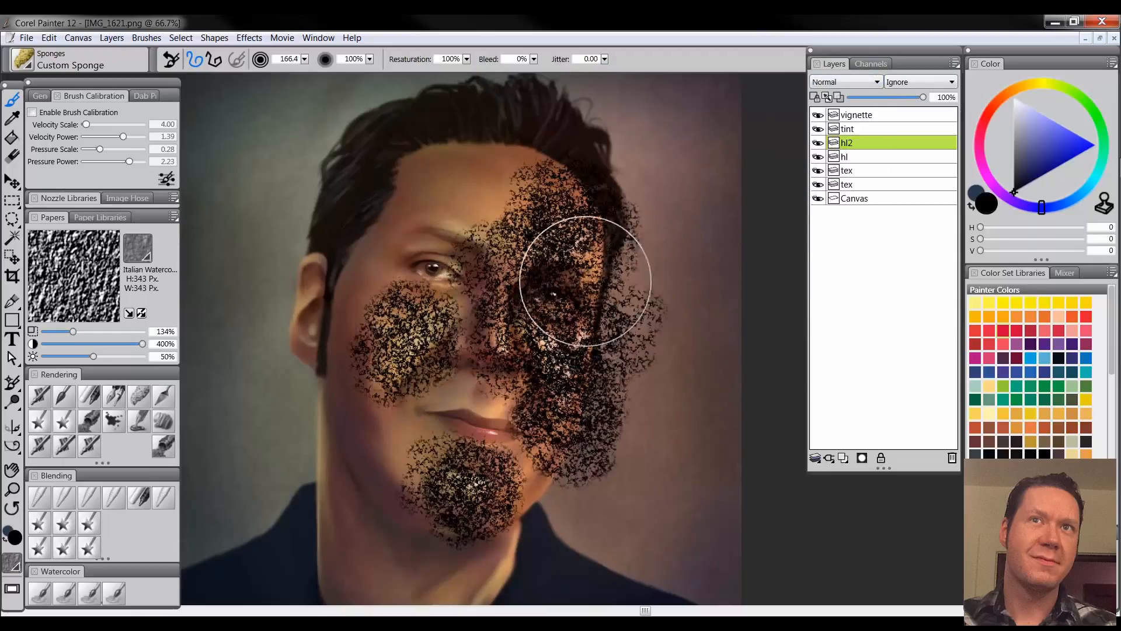
pyautogui.click(834, 85)
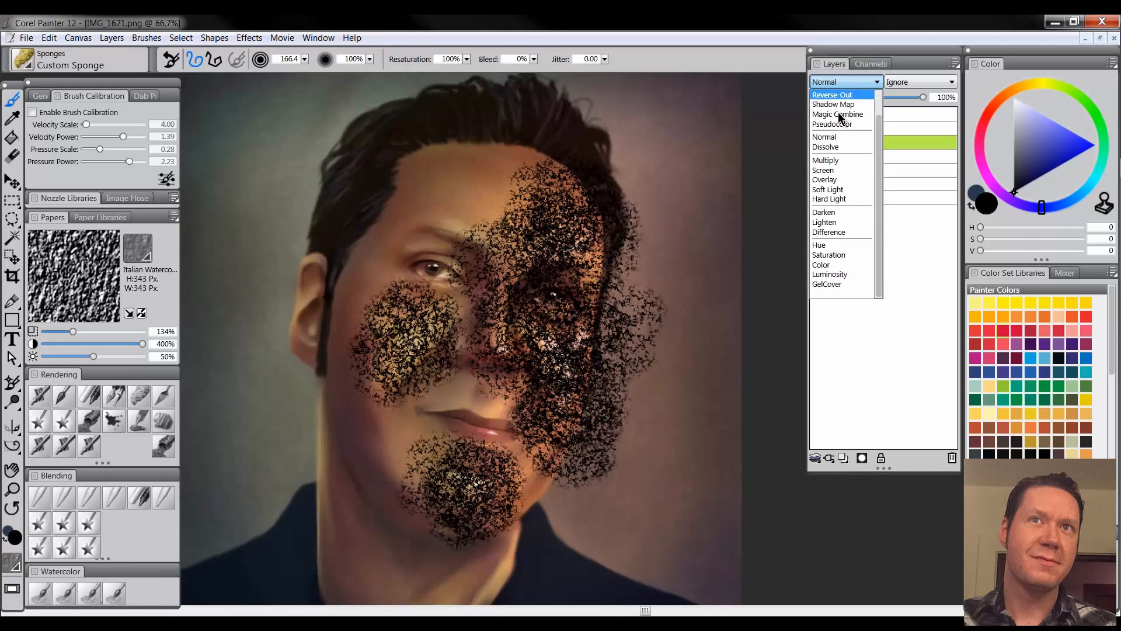
pyautogui.click(843, 171)
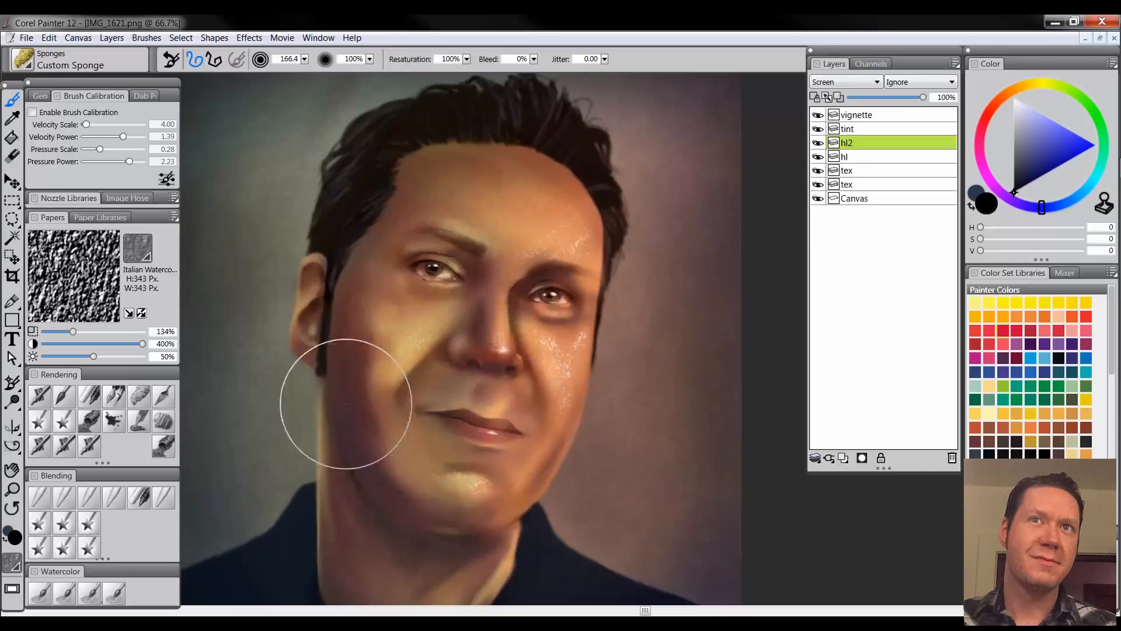
# Lower the "hl2" layer's opacity to 52% and soften the highlights with the Diffuse Blur blender at size 83.6
pyautogui.click(903, 98)
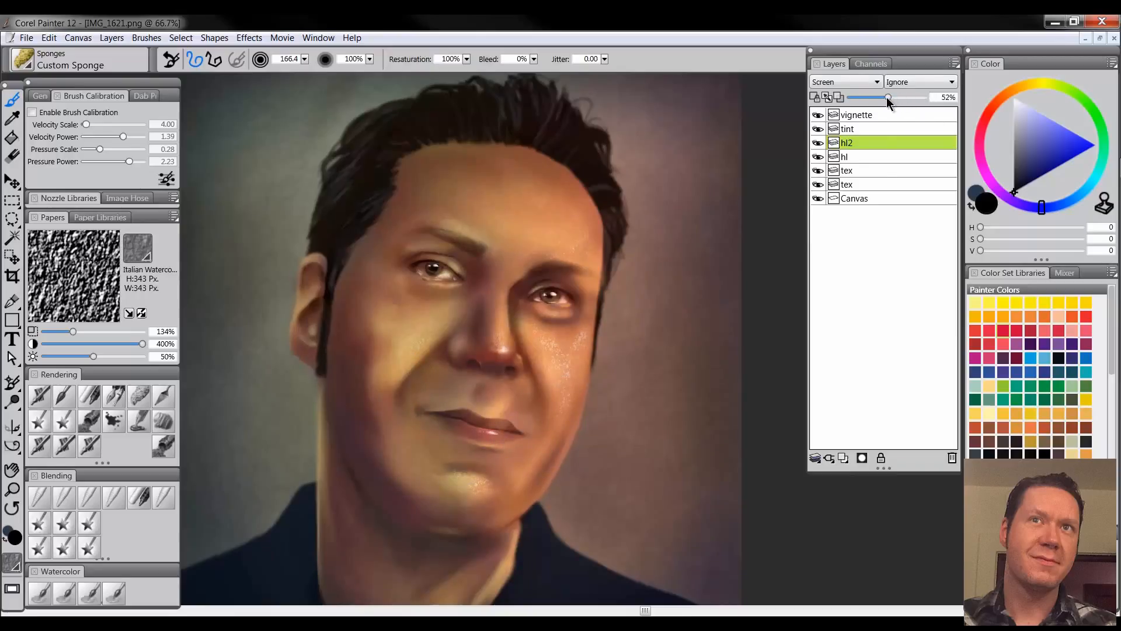
pyautogui.click(40, 498)
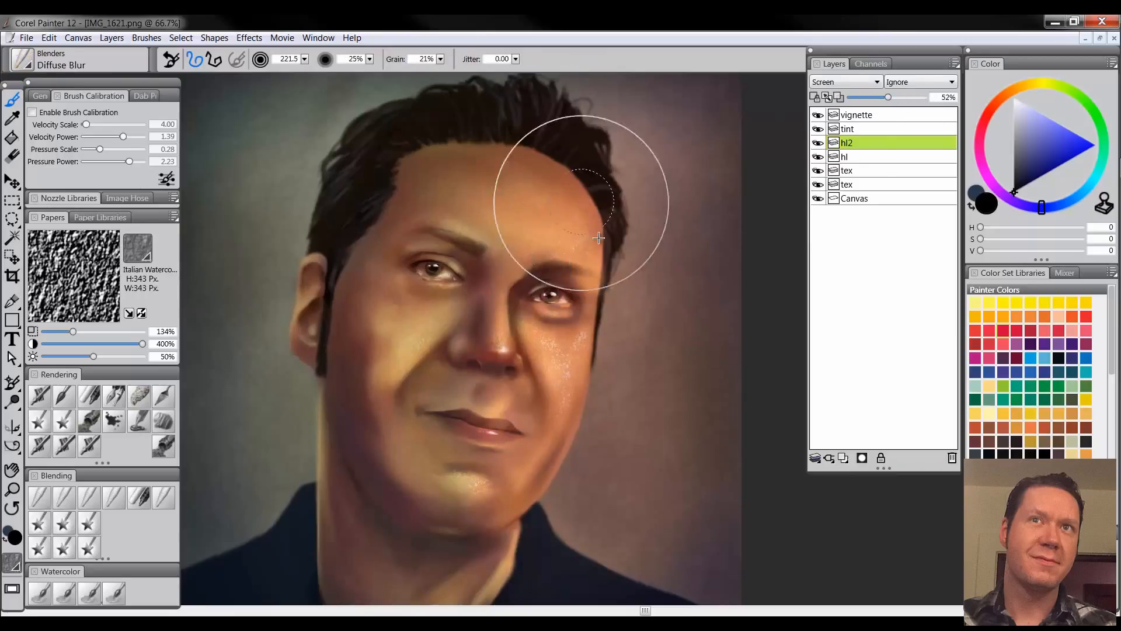
pyautogui.moveTo(599, 237); pyautogui.dragTo(597, 238)
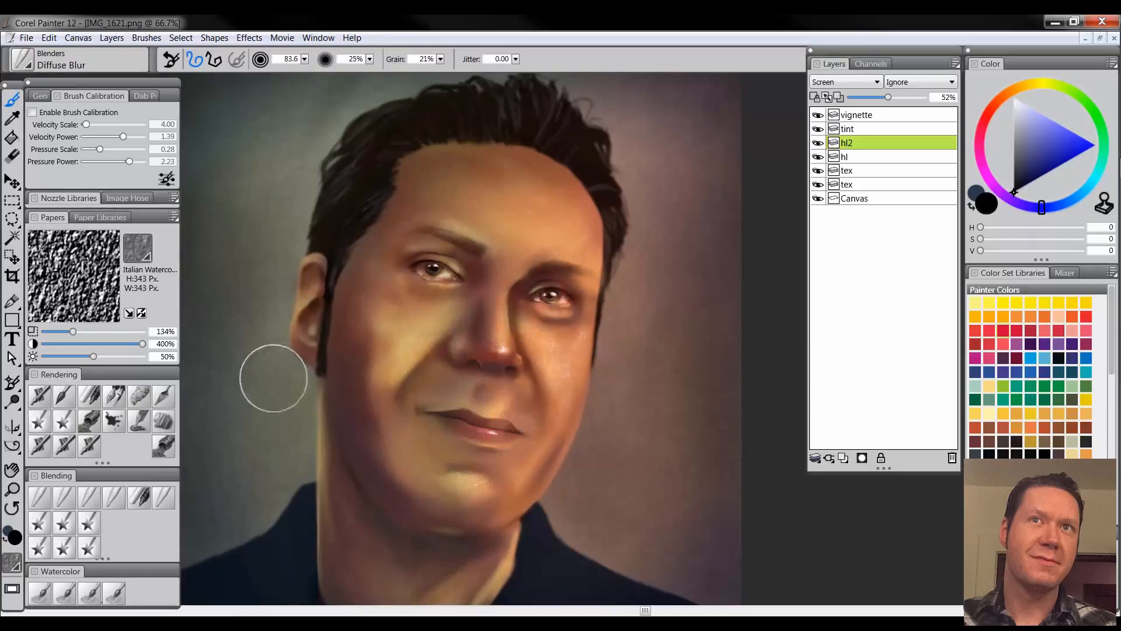
# Add a new layer above "hl2" and name it "blemishes"
pyautogui.click(9, 490)
pyautogui.keyDown('alt'); pyautogui.click(585, 402); pyautogui.keyUp('alt')
pyautogui.keyDown('alt'); pyautogui.click(586, 404); pyautogui.keyUp('alt')
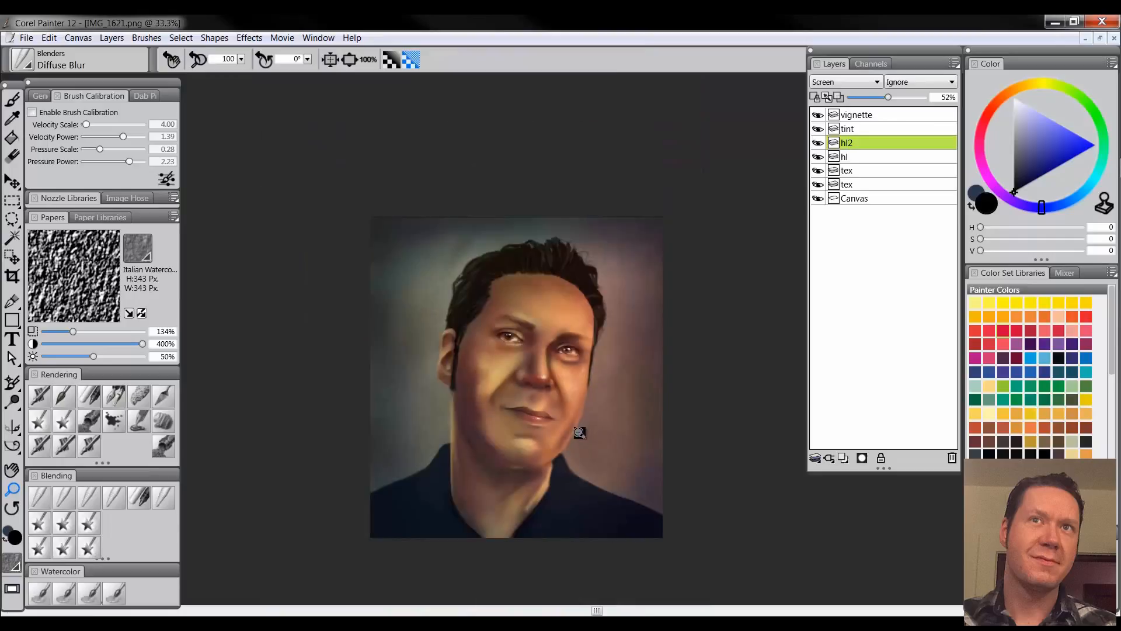
pyautogui.click(569, 441)
pyautogui.hotkey('ctrl', 'shift', 'n')
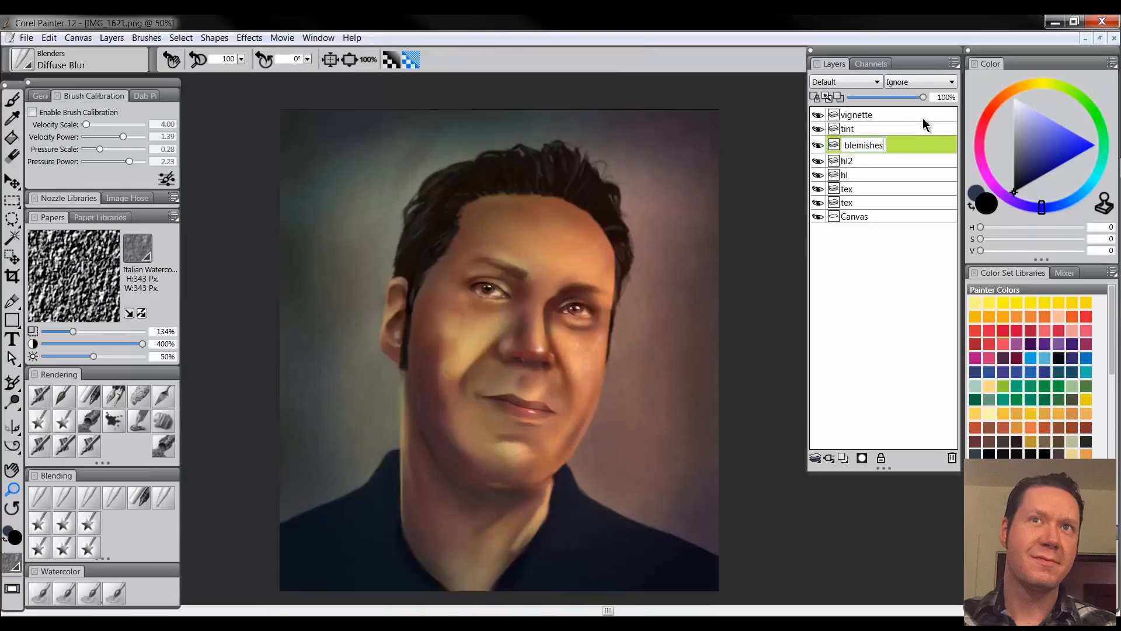
pyautogui.press('Return')
# Pick a muted reddish brown for the Pepper Spray airbrush and set the "blemishes" layer to Multiply
pyautogui.click(598, 273)
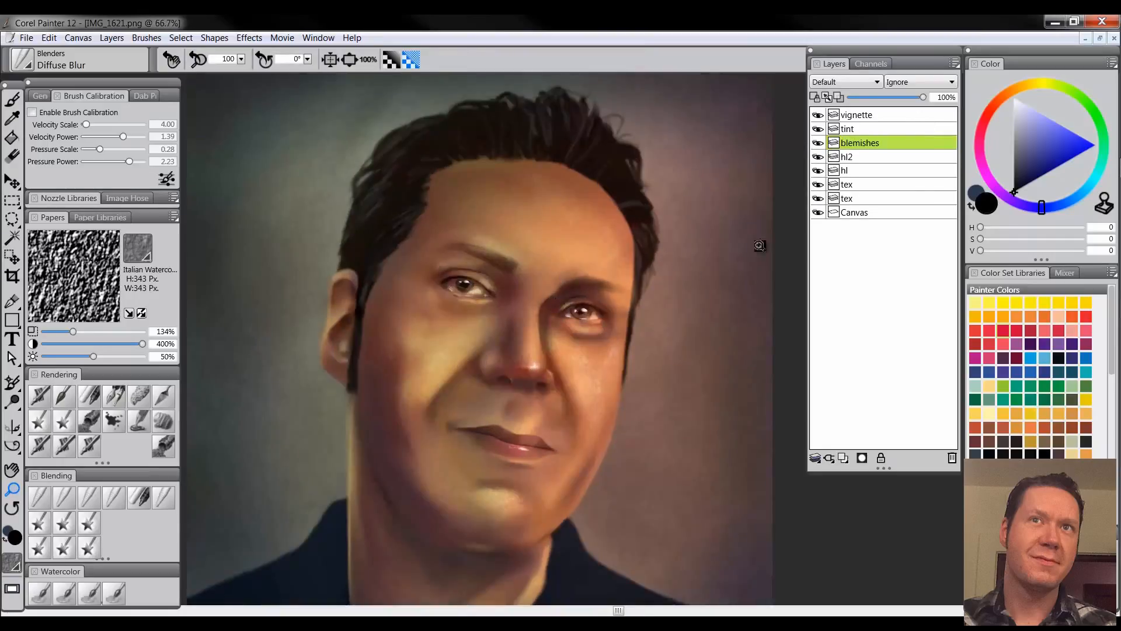
pyautogui.click(986, 126)
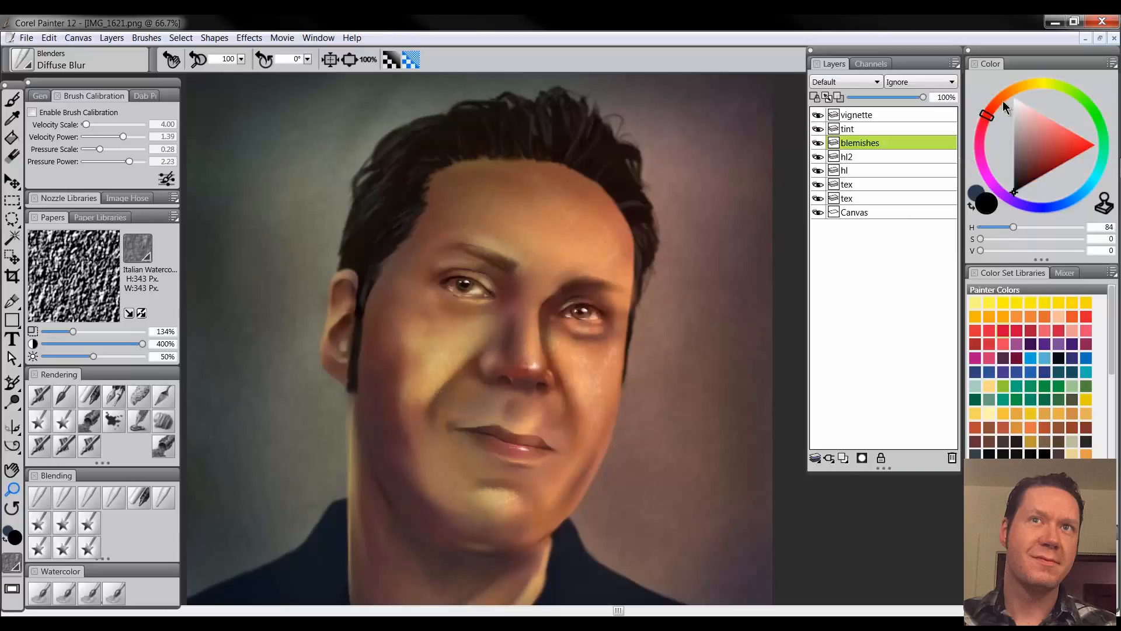
pyautogui.click(1004, 107)
pyautogui.click(1032, 150)
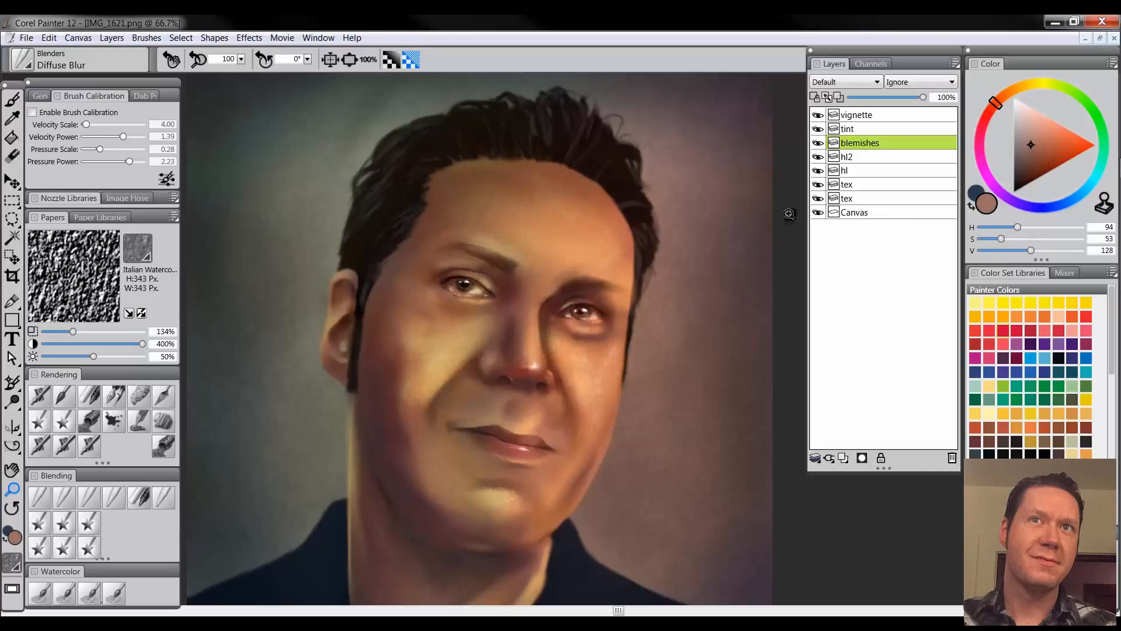
pyautogui.click(64, 444)
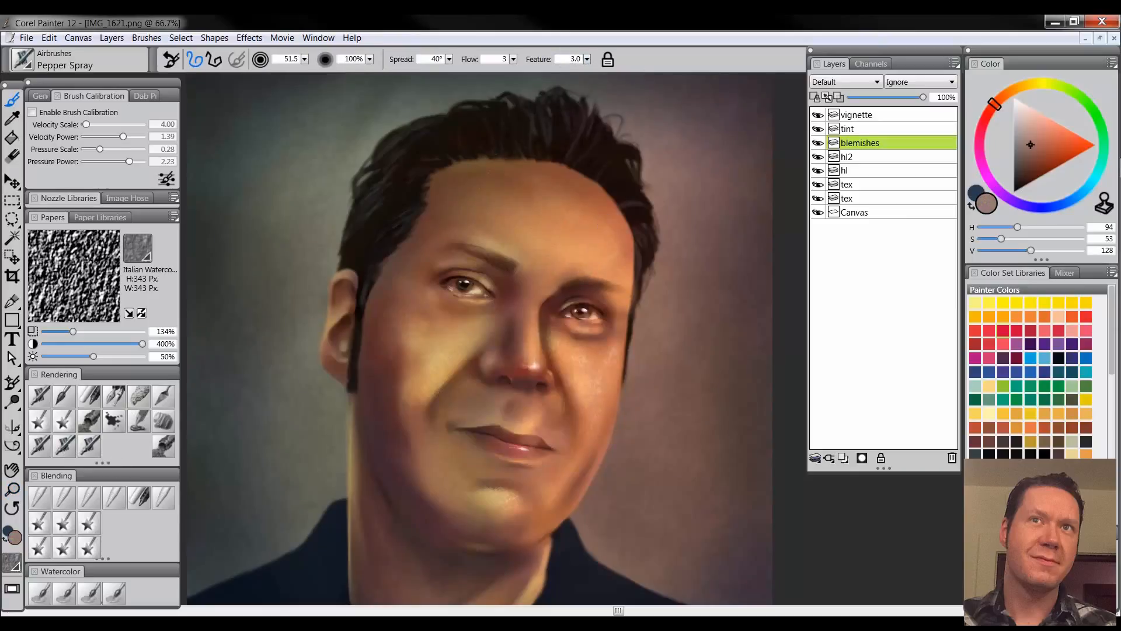
pyautogui.click(844, 81)
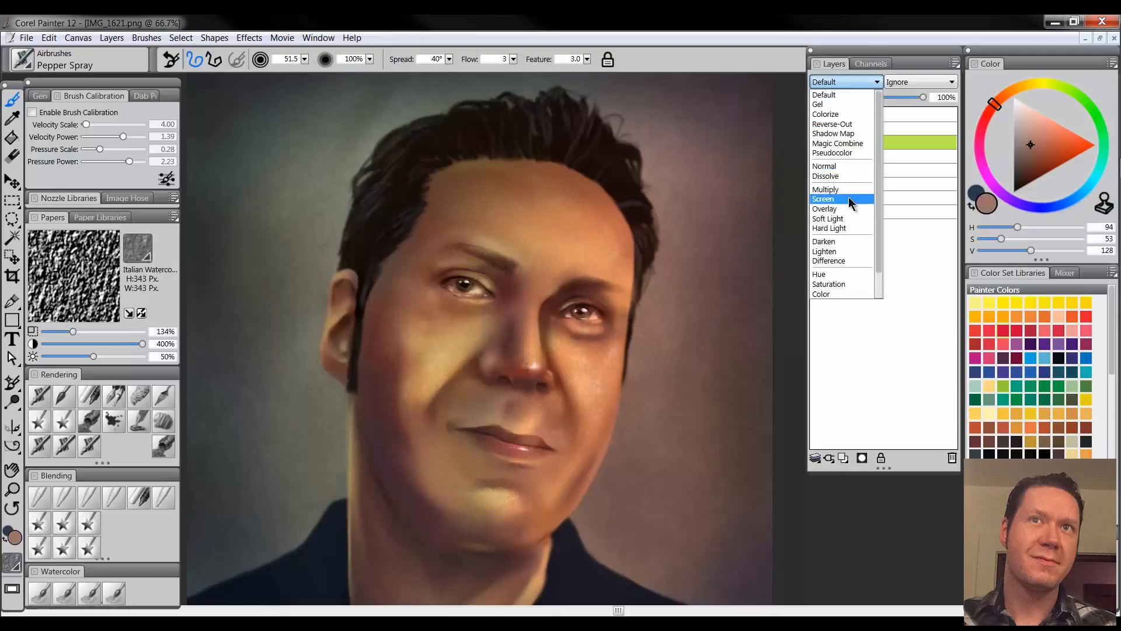
pyautogui.click(835, 183)
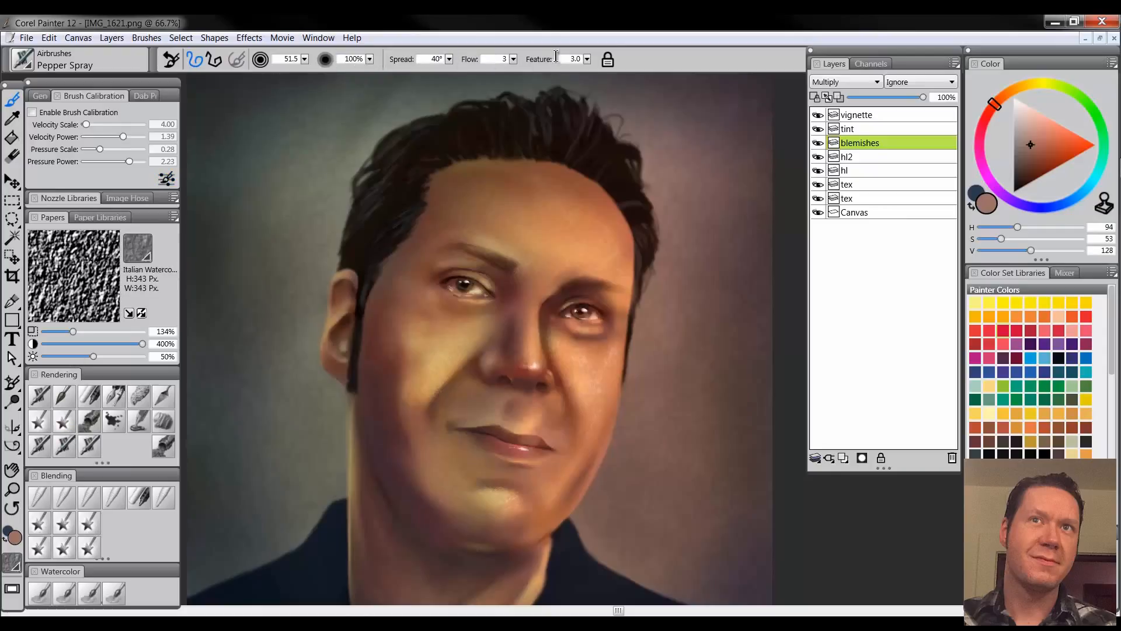
# Spray fine speckles over the forehead, cheeks, chin and neck, adding larger ones with Feature 5.0 and brush size 50
pyautogui.moveTo(471, 179)
pyautogui.mouseDown()
pyautogui.moveTo(475, 288)
pyautogui.moveTo(539, 213)
pyautogui.moveTo(499, 188)
pyautogui.moveTo(567, 246)
pyautogui.moveTo(533, 167)
pyautogui.moveTo(588, 310)
pyautogui.moveTo(526, 408)
pyautogui.moveTo(433, 298)
pyautogui.moveTo(410, 431)
pyautogui.mouseUp()
pyautogui.moveTo(494, 504); pyautogui.dragTo(526, 479)
pyautogui.press('space')
pyautogui.moveTo(424, 554); pyautogui.dragTo(422, 440)
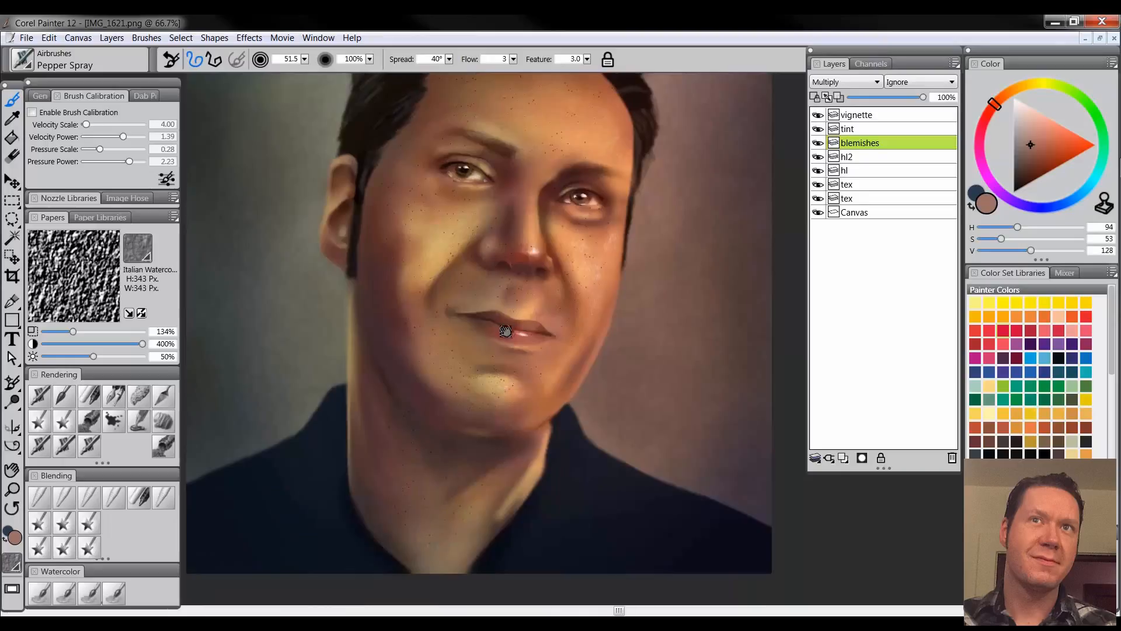
pyautogui.moveTo(551, 267); pyautogui.dragTo(546, 378)
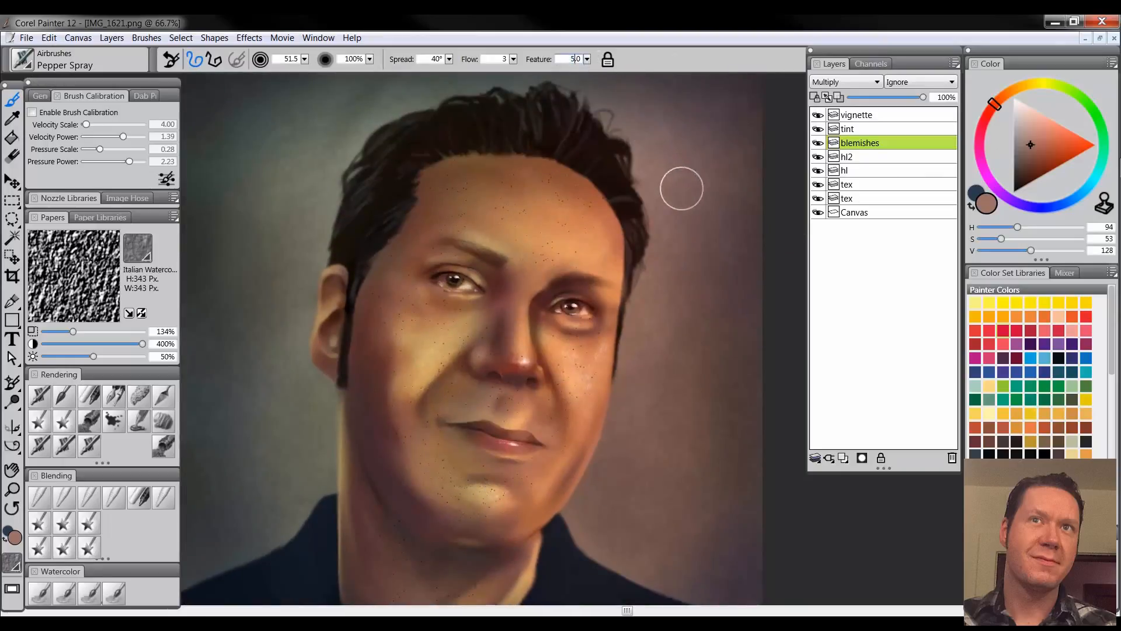
pyautogui.press('[')
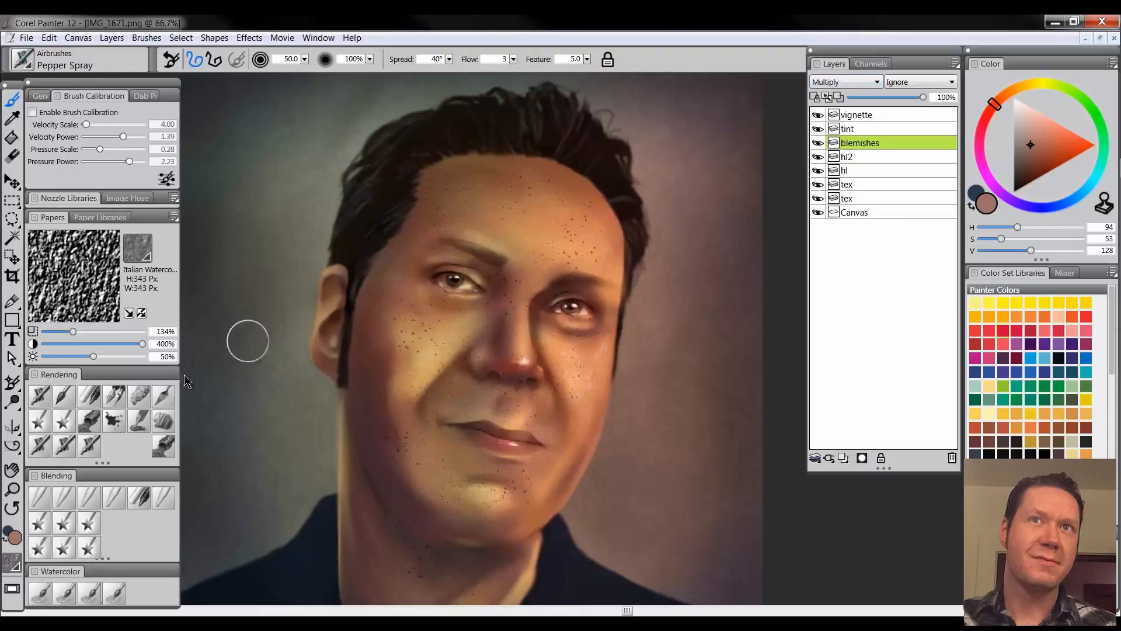
# Dab white over the forehead, cheek, chin and neck speckles with the Custom Sponge at size 166.4 to thin them out
pyautogui.click(142, 401)
pyautogui.moveTo(1017, 126); pyautogui.dragTo(1014, 98)
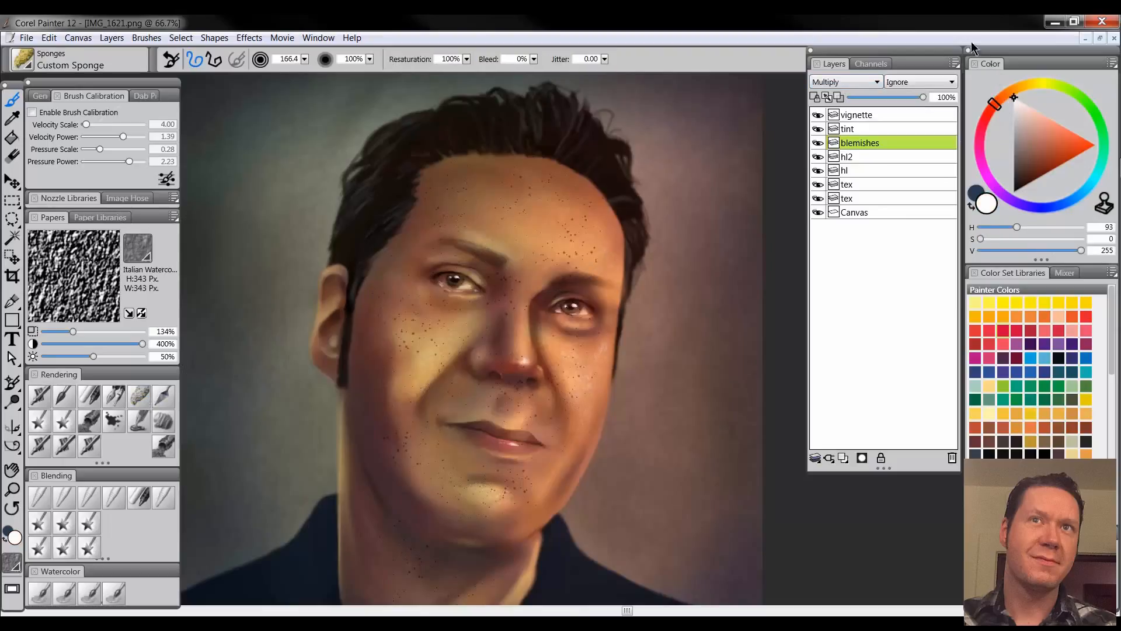
pyautogui.moveTo(486, 218)
pyautogui.mouseDown()
pyautogui.moveTo(466, 190)
pyautogui.moveTo(463, 262)
pyautogui.moveTo(476, 198)
pyautogui.moveTo(527, 188)
pyautogui.moveTo(567, 244)
pyautogui.moveTo(476, 178)
pyautogui.mouseUp()
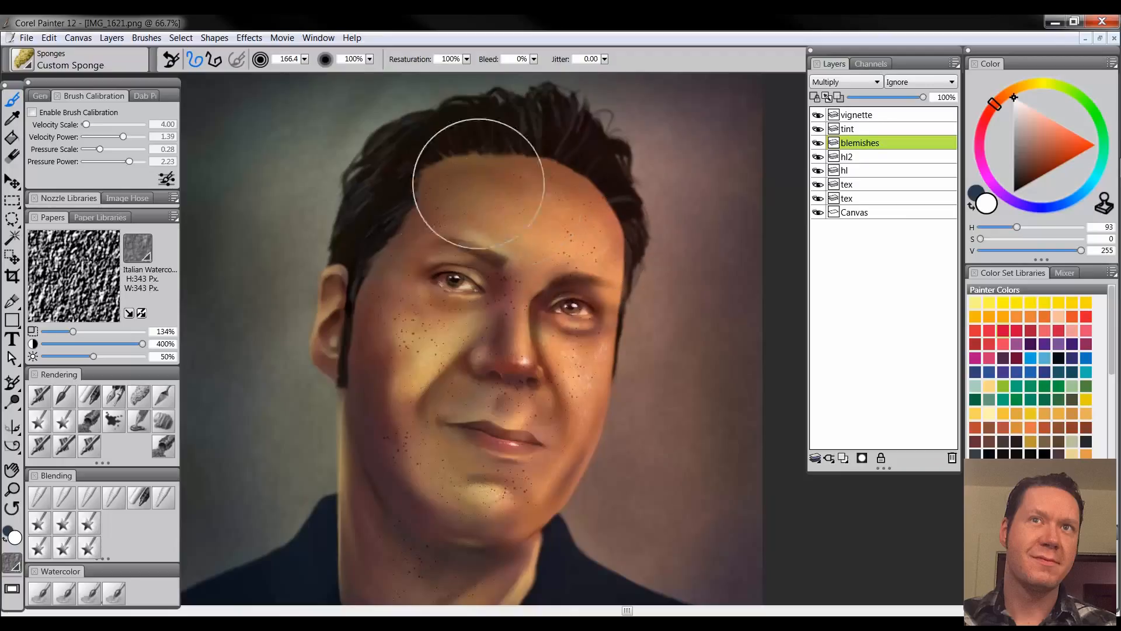
pyautogui.moveTo(414, 394)
pyautogui.mouseDown()
pyautogui.moveTo(540, 333)
pyautogui.moveTo(596, 338)
pyautogui.moveTo(463, 506)
pyautogui.moveTo(388, 442)
pyautogui.moveTo(497, 554)
pyautogui.moveTo(451, 542)
pyautogui.moveTo(550, 474)
pyautogui.moveTo(593, 470)
pyautogui.moveTo(497, 396)
pyautogui.moveTo(532, 437)
pyautogui.moveTo(431, 366)
pyautogui.mouseUp()
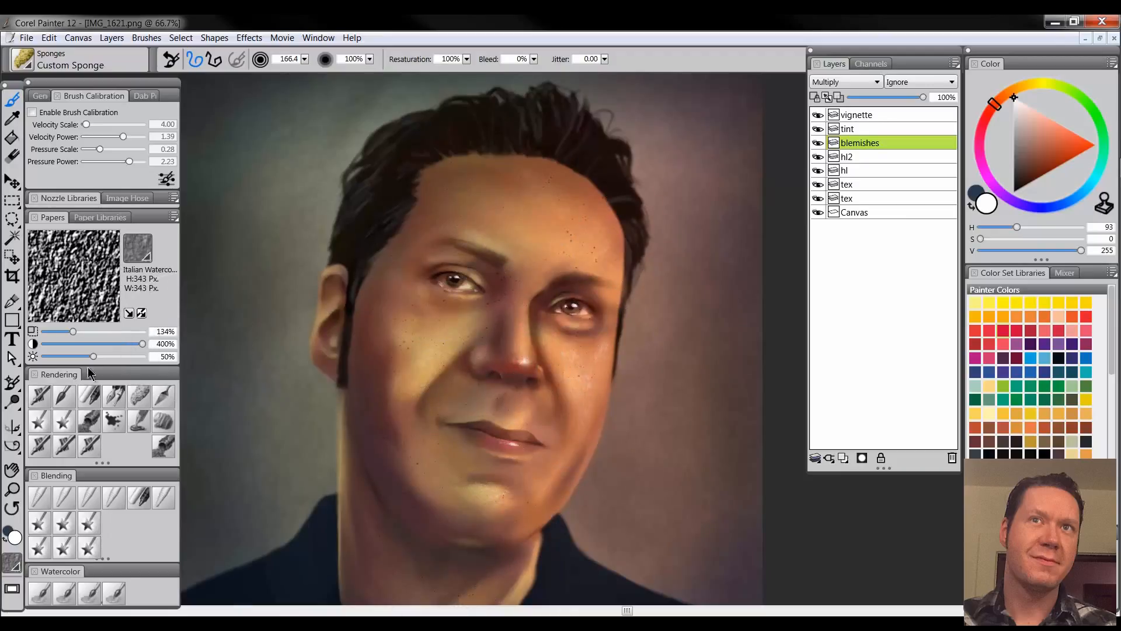
# Fade the remaining speckles along the sides of the face with a white Digital Airbrush at size 144.8 and 9% opacity
pyautogui.click(40, 396)
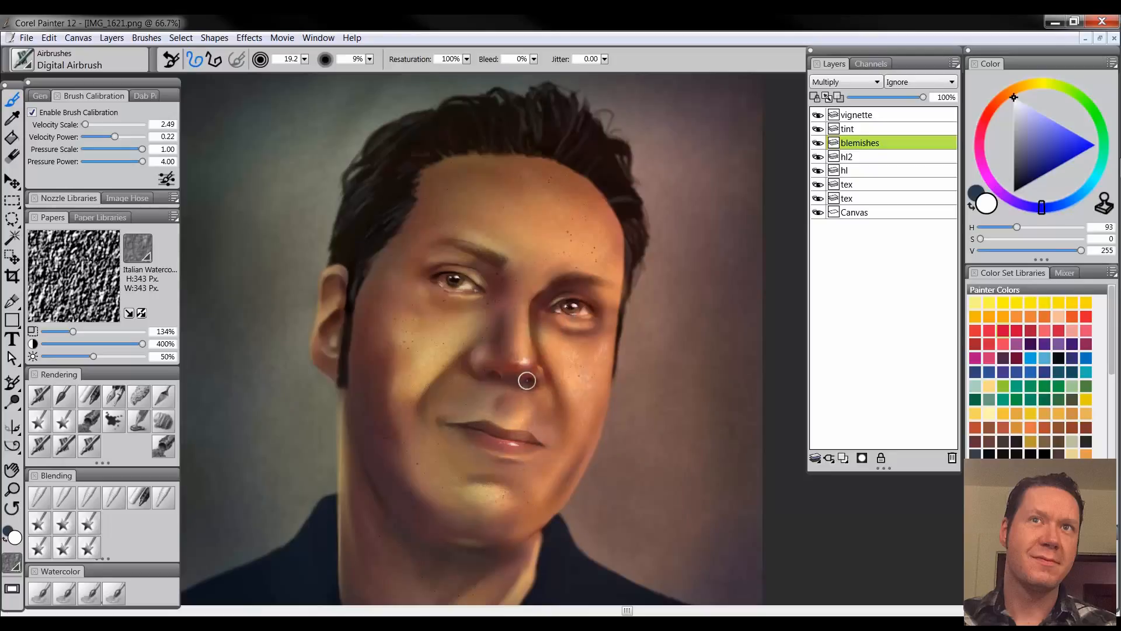
pyautogui.moveTo(352, 397); pyautogui.dragTo(398, 339)
pyautogui.moveTo(380, 285); pyautogui.dragTo(416, 242)
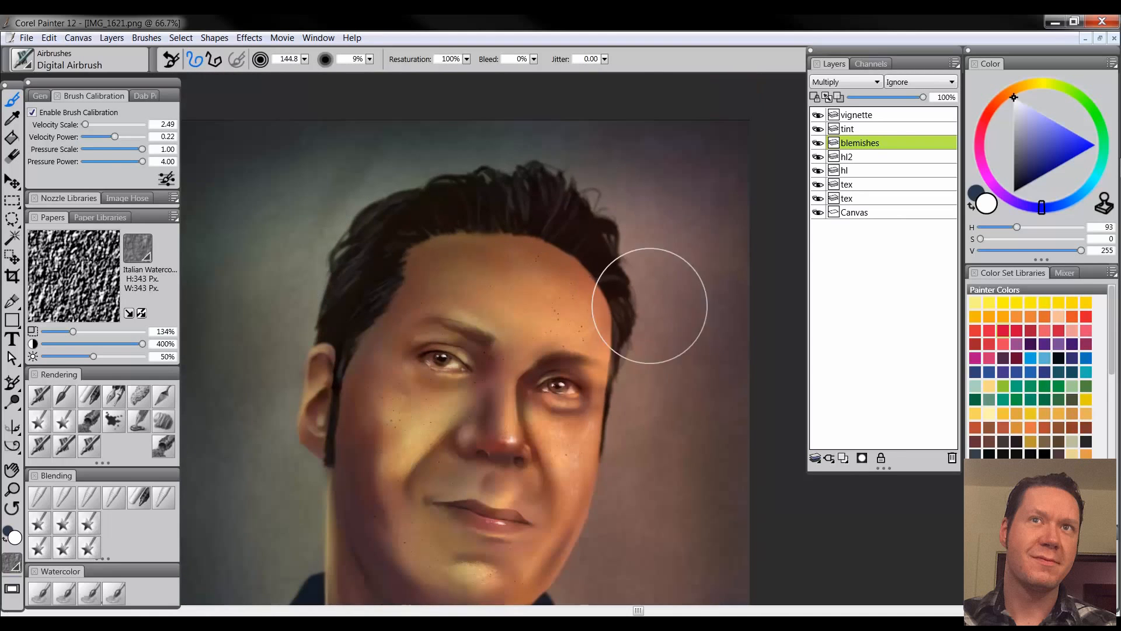
pyautogui.moveTo(603, 385); pyautogui.dragTo(609, 352)
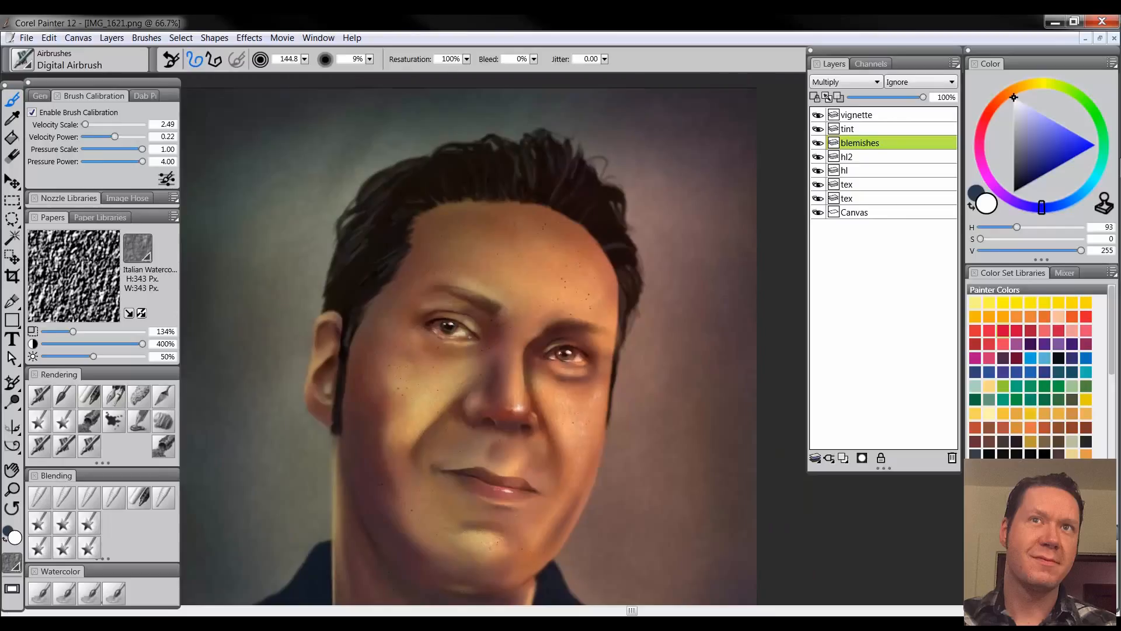
# Soften the remaining speckles across the face and neck with the Diffuse Blur blender at size 99.8, reducing it to 26.5 near the eye
pyautogui.click(90, 497)
pyautogui.moveTo(523, 235)
pyautogui.mouseDown()
pyautogui.moveTo(423, 235)
pyautogui.moveTo(591, 247)
pyautogui.moveTo(493, 234)
pyautogui.moveTo(569, 278)
pyautogui.moveTo(490, 285)
pyautogui.moveTo(571, 308)
pyautogui.moveTo(496, 291)
pyautogui.moveTo(496, 354)
pyautogui.moveTo(451, 384)
pyautogui.moveTo(459, 279)
pyautogui.moveTo(385, 327)
pyautogui.moveTo(397, 412)
pyautogui.moveTo(475, 350)
pyautogui.mouseUp()
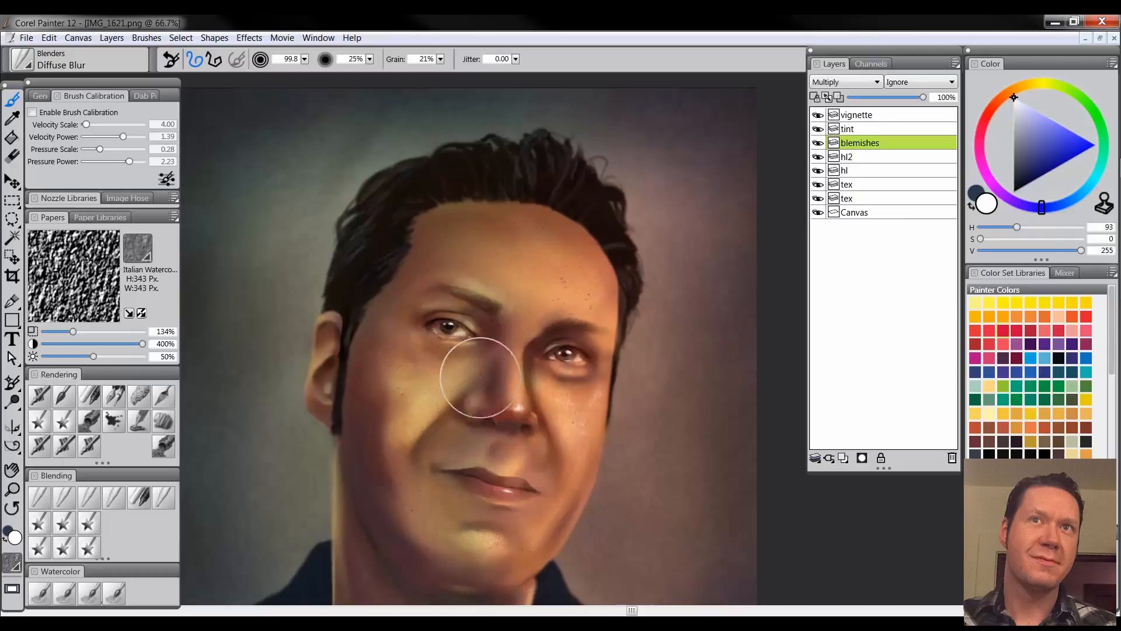
pyautogui.moveTo(510, 429); pyautogui.dragTo(534, 359)
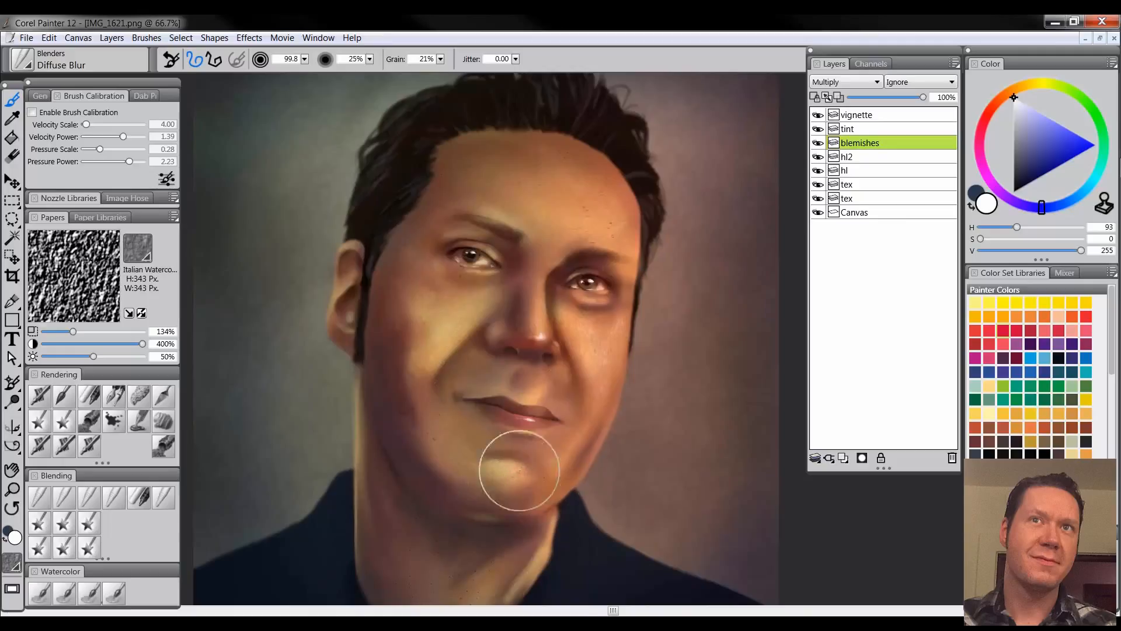
pyautogui.moveTo(479, 523)
pyautogui.mouseDown()
pyautogui.moveTo(491, 442)
pyautogui.moveTo(454, 563)
pyautogui.moveTo(411, 477)
pyautogui.moveTo(396, 403)
pyautogui.moveTo(453, 508)
pyautogui.mouseUp()
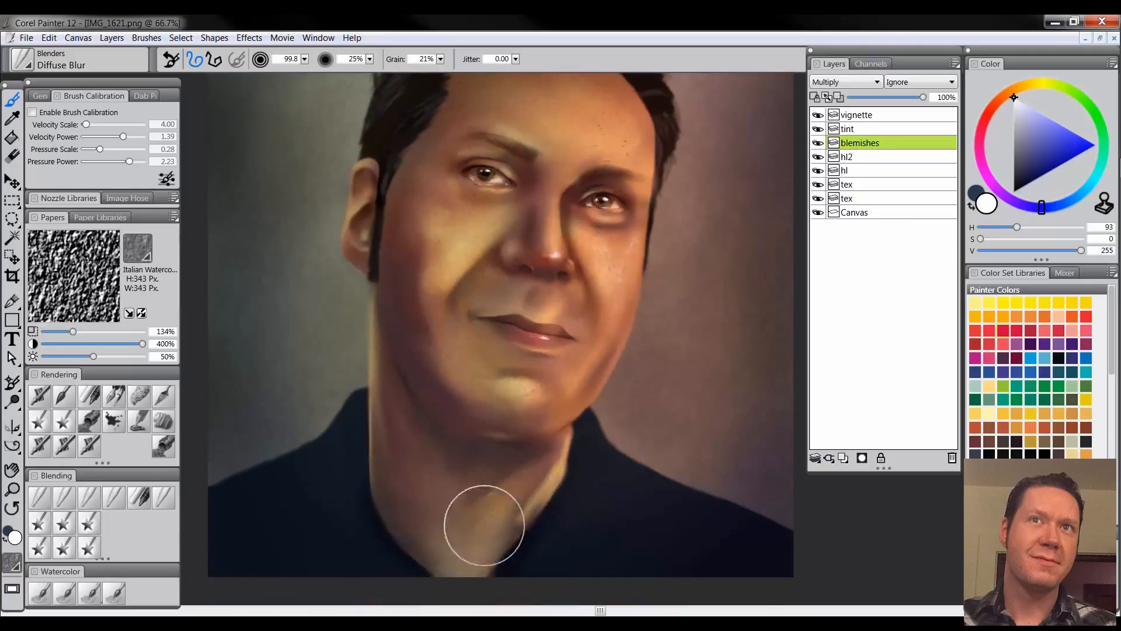
pyautogui.moveTo(467, 351); pyautogui.dragTo(459, 463)
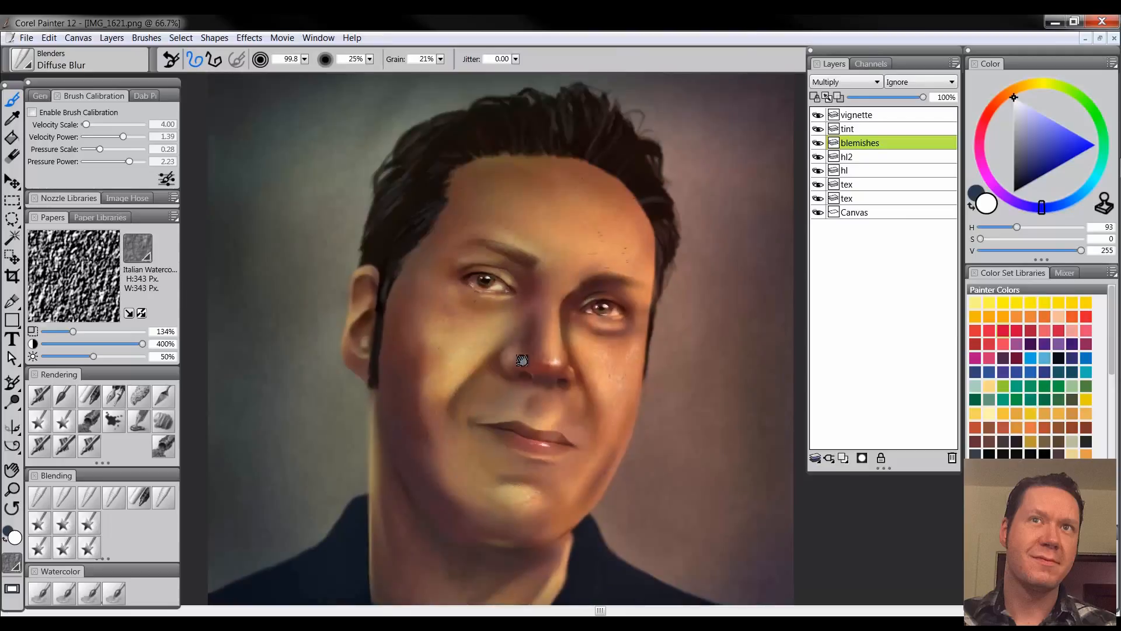
pyautogui.moveTo(523, 361); pyautogui.dragTo(500, 378)
pyautogui.moveTo(496, 298); pyautogui.dragTo(481, 309)
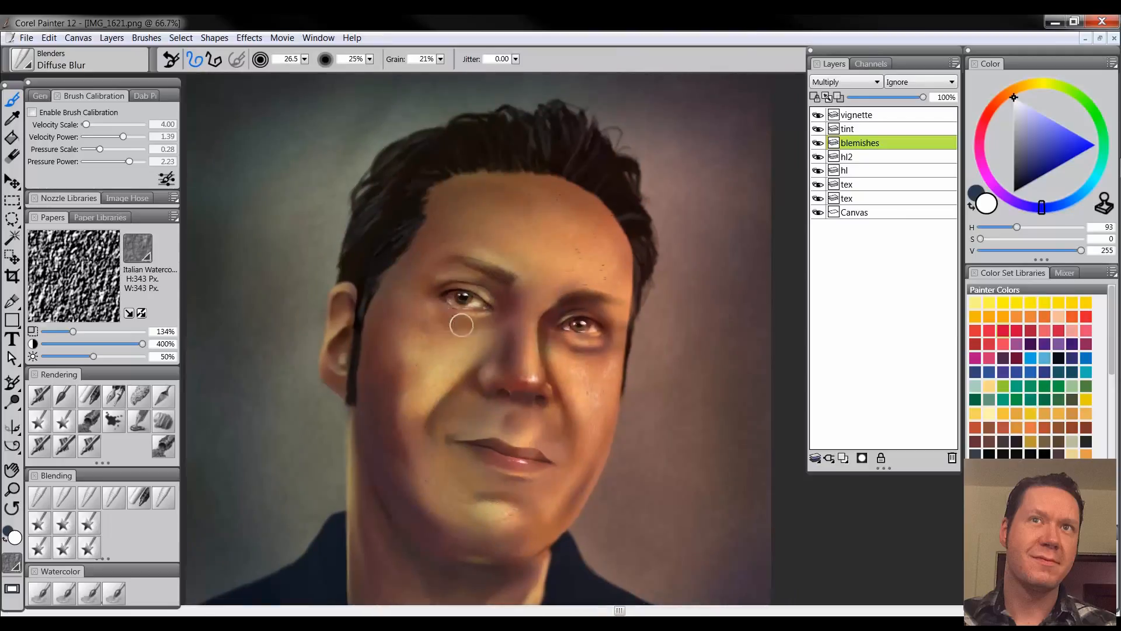